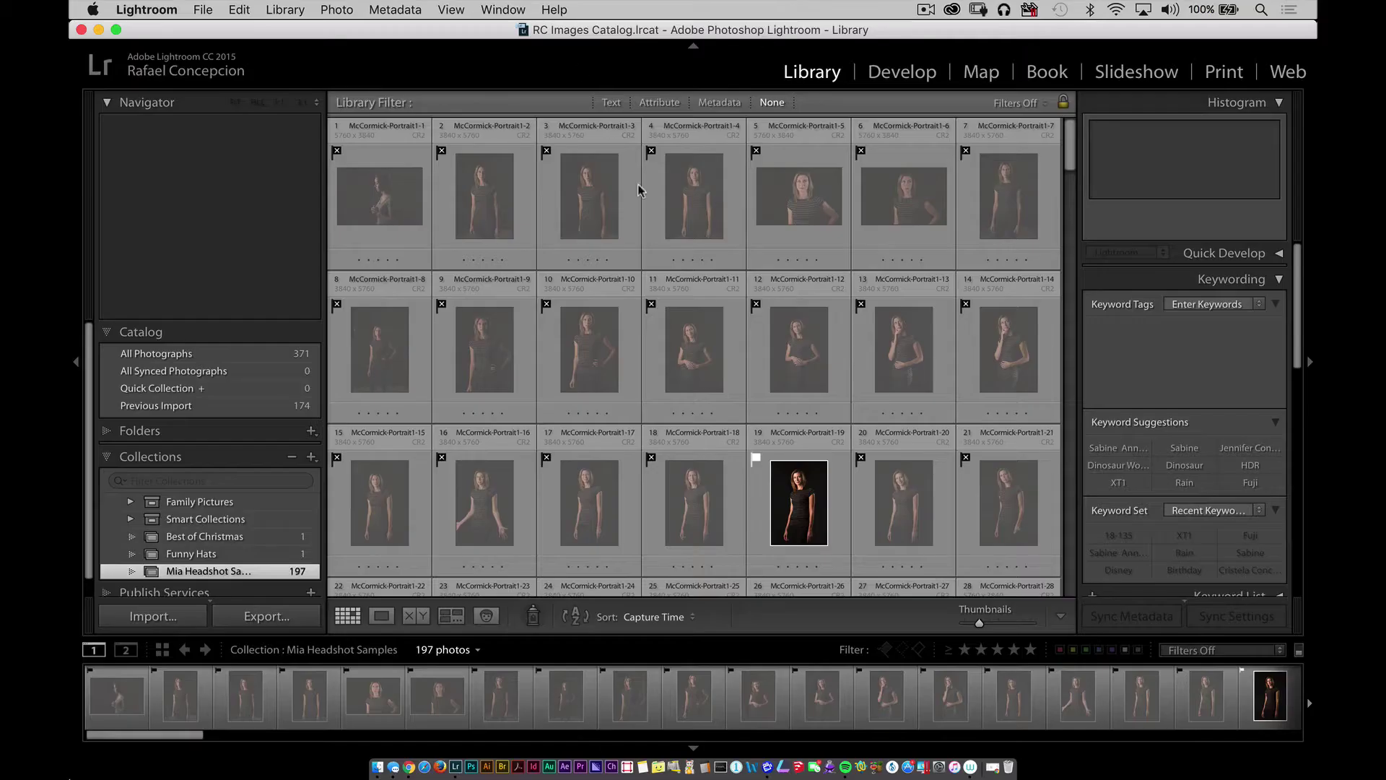
Open McCormick-Portrait1-188 from the end of the grid in the Develop module.
{"action": "scroll", "coordinate": [685, 283], "scroll_direction": "down", "scroll_amount": 10}
{"action": "scroll", "coordinate": [686, 283], "scroll_direction": "down", "scroll_amount": 10}
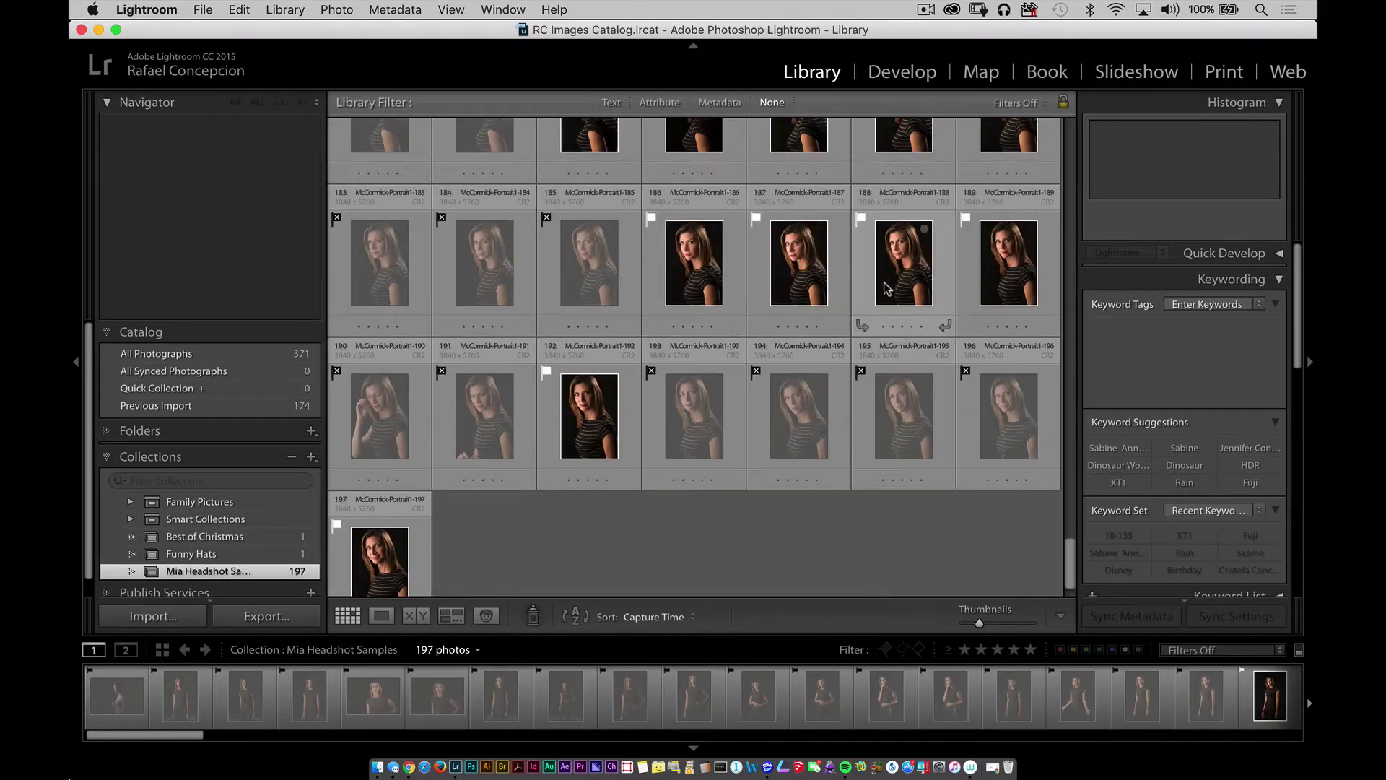
{"action": "left_click", "coordinate": [899, 270]}
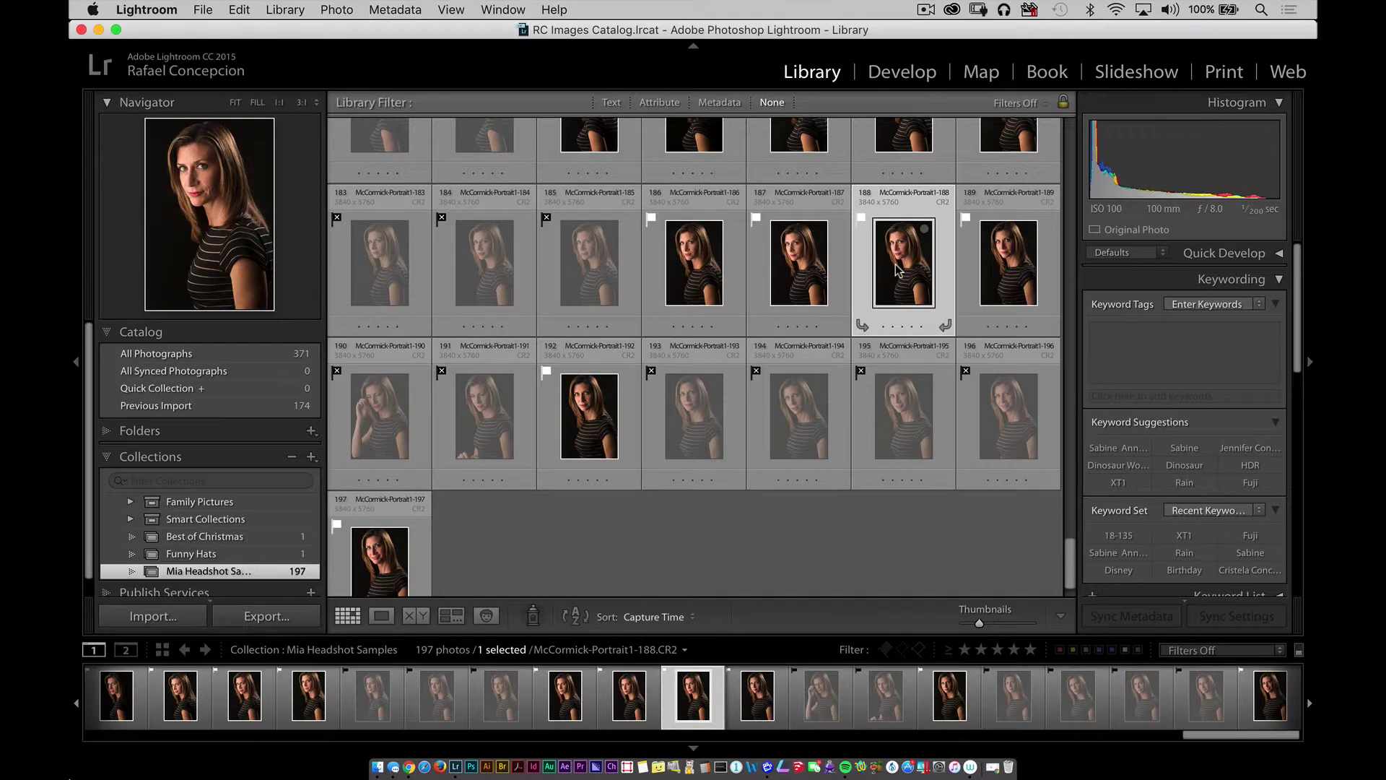
{"action": "double_click", "coordinate": [899, 270]}
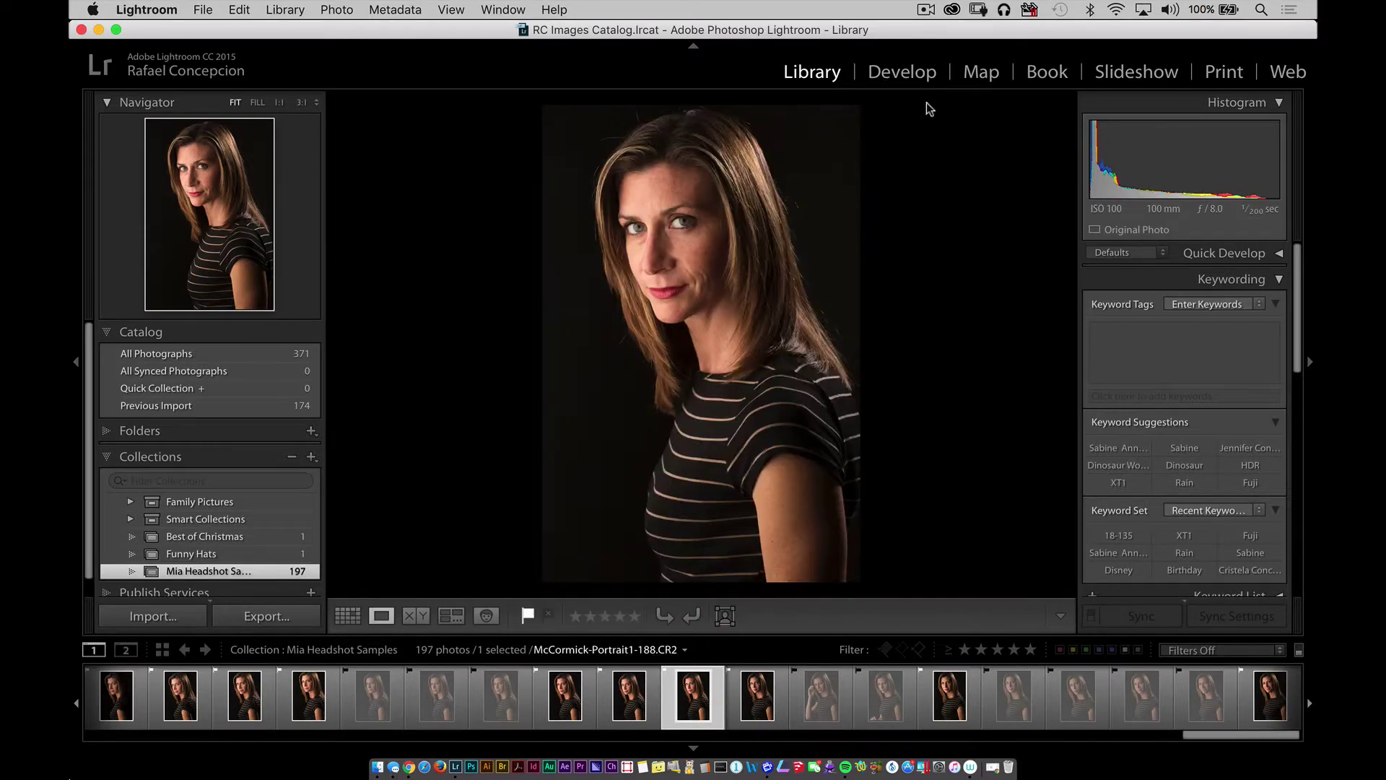
{"action": "left_click", "coordinate": [913, 76]}
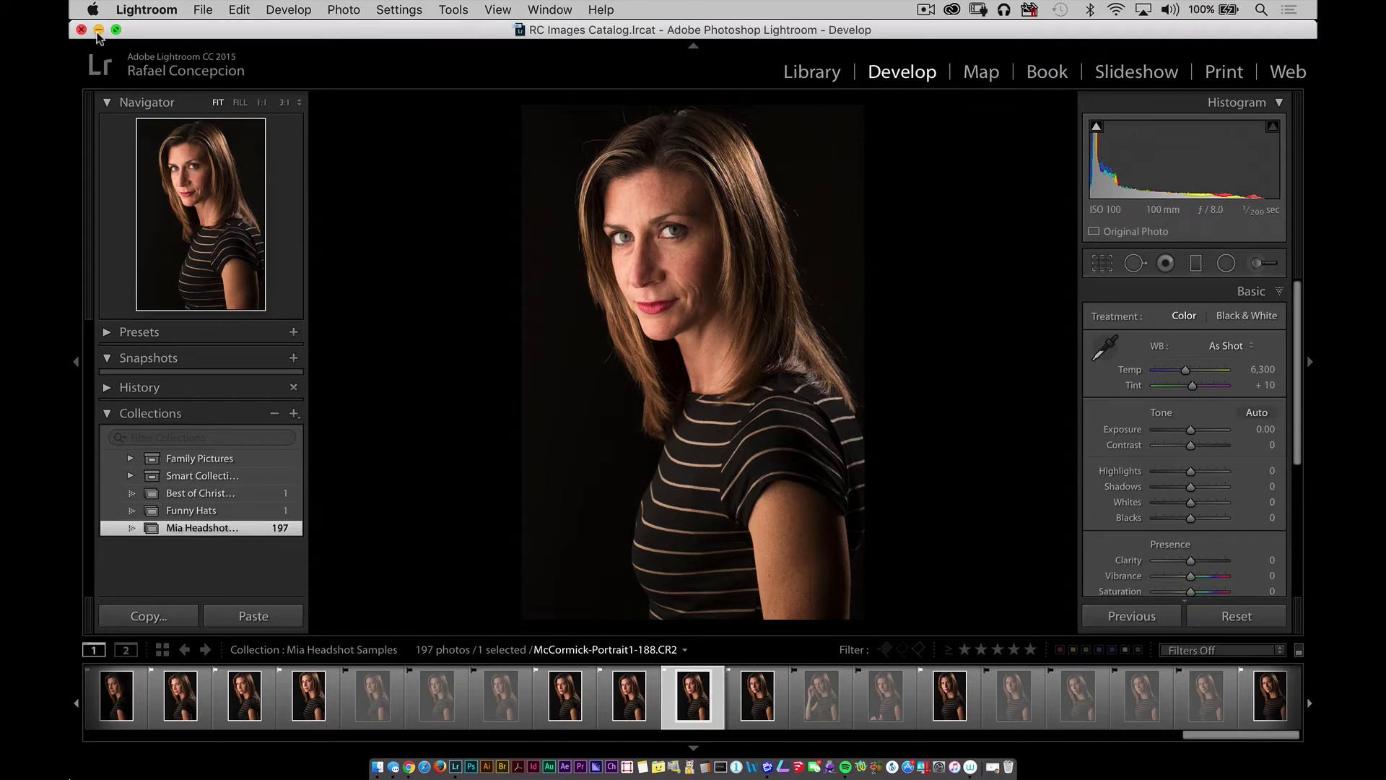
Reveal McCormick-Portrait1-188.CR2 in Finder using Lightroom's Show in Finder.
{"action": "left_click", "coordinate": [99, 28]}
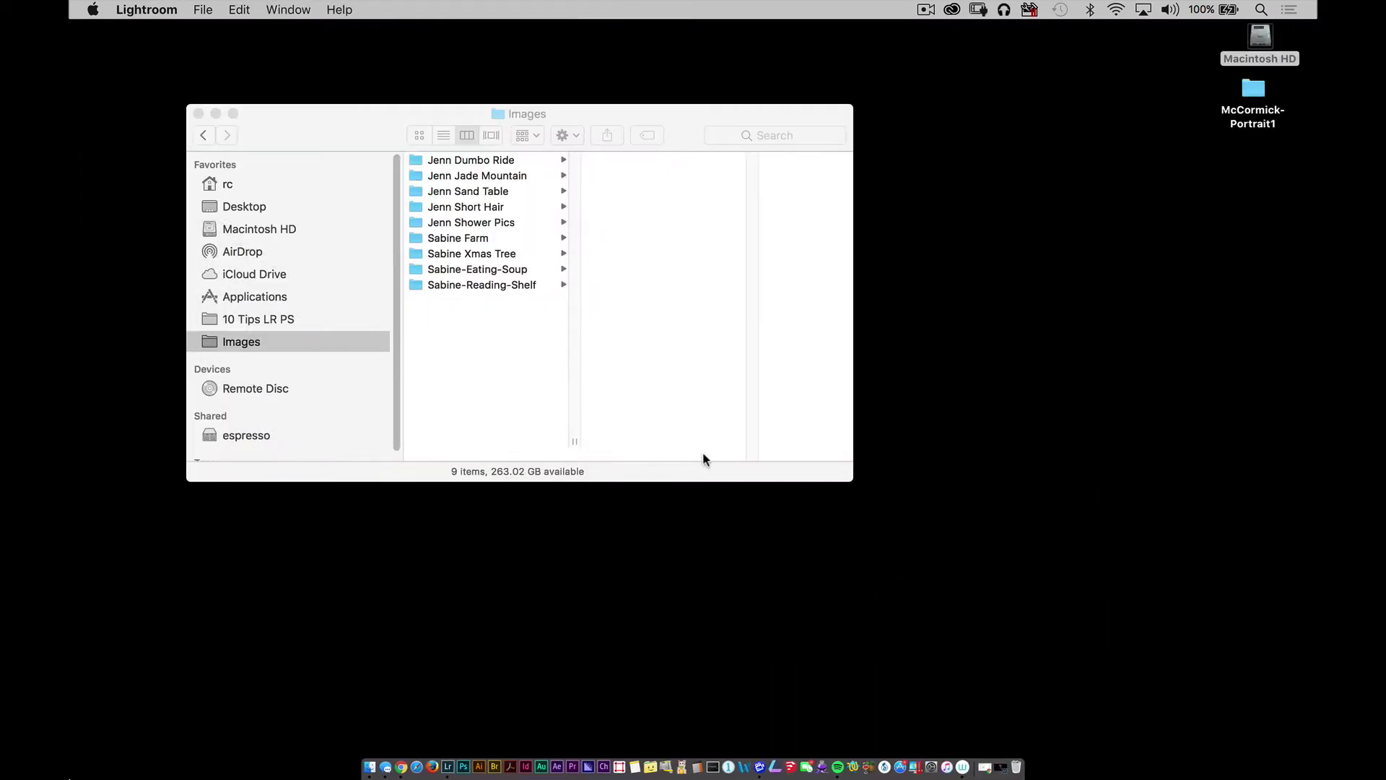
{"action": "left_click", "coordinate": [1254, 90]}
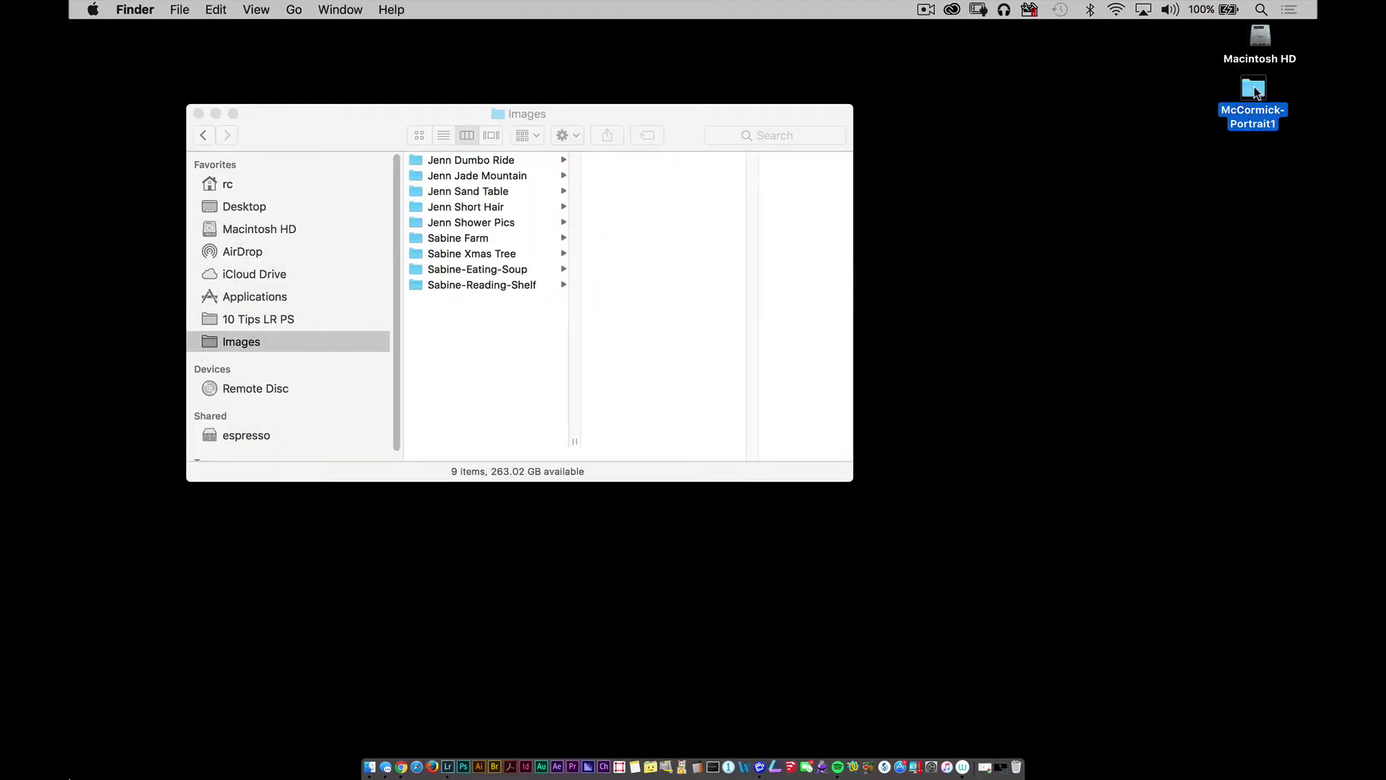
{"action": "left_click", "coordinate": [447, 766]}
{"action": "right_click", "coordinate": [748, 370]}
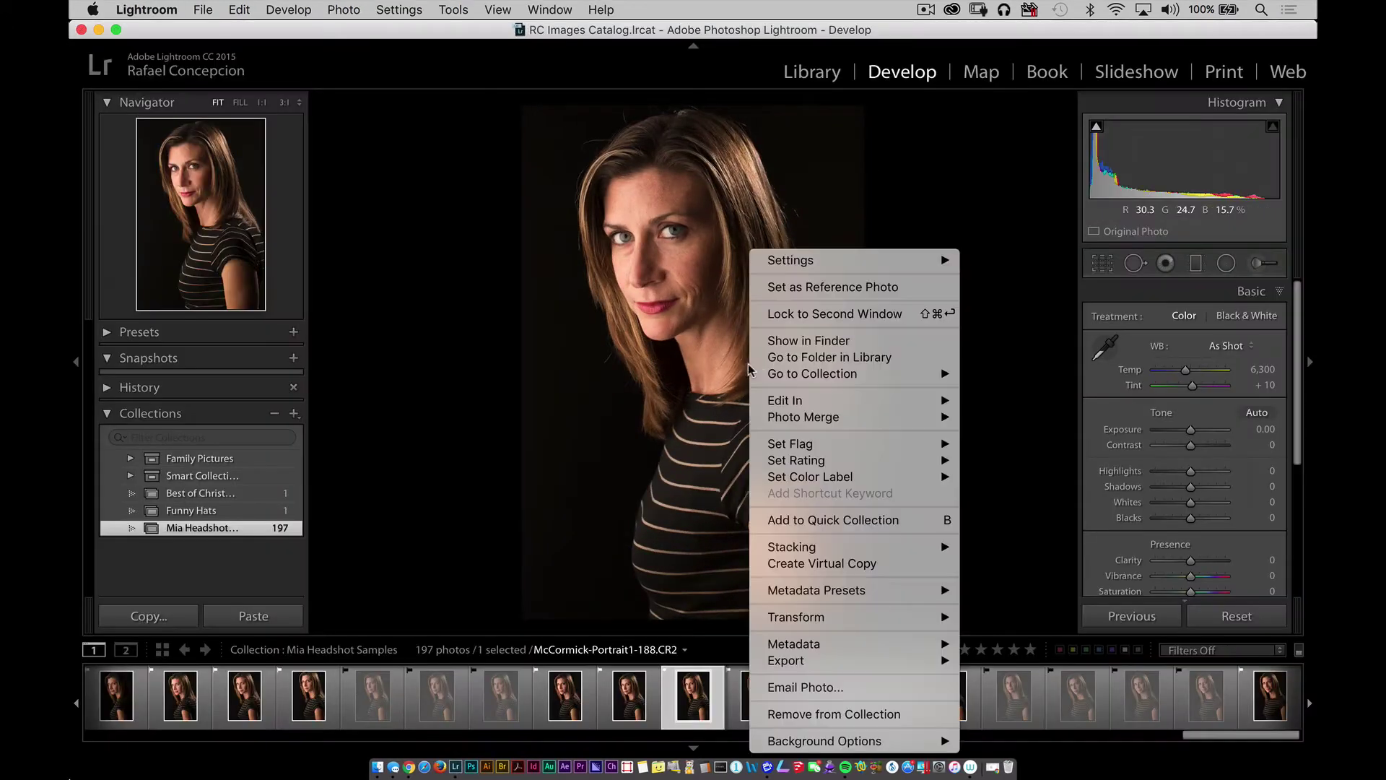
{"action": "left_click", "coordinate": [840, 340]}
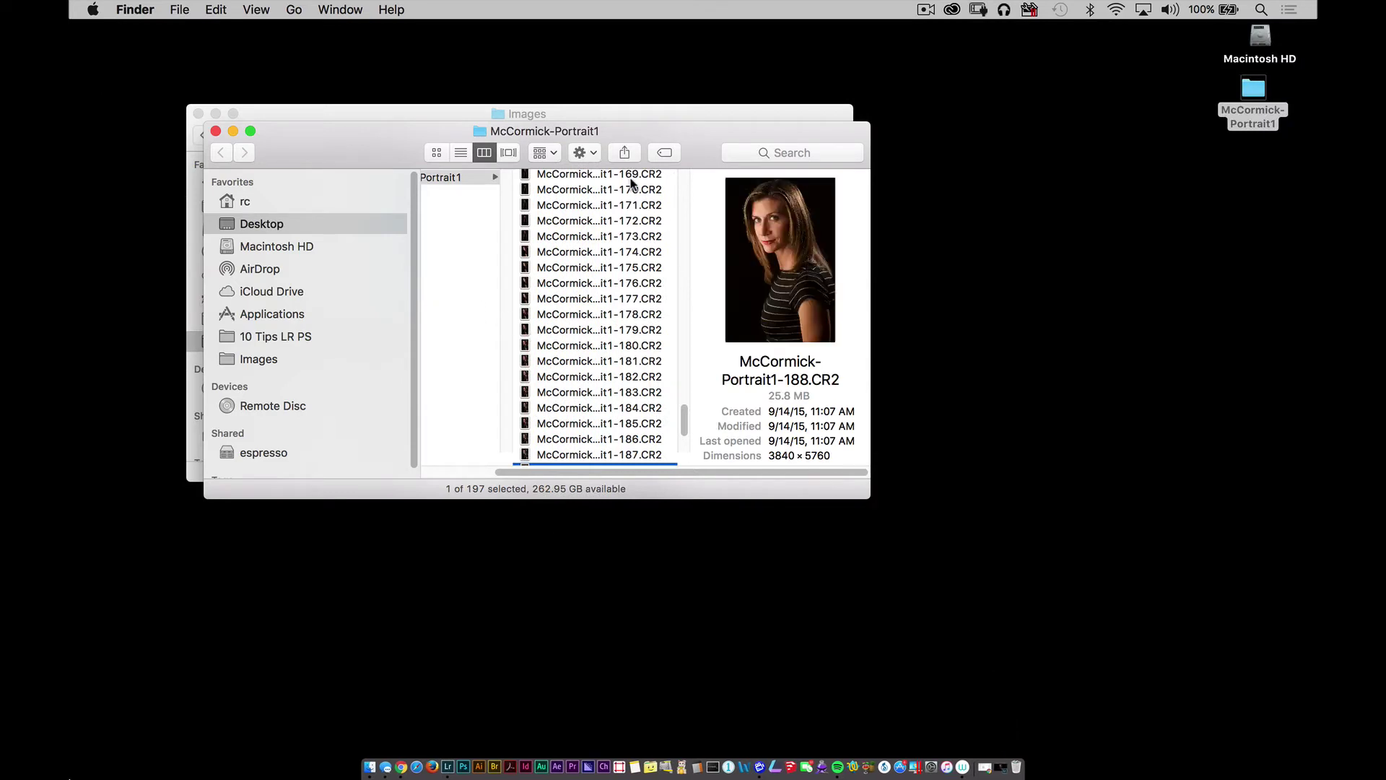
Move the McCormick-Portrait1 folder from the Desktop into Images and close the Desktop window.
{"action": "left_click_drag", "start_coordinate": [662, 132], "coordinate": [935, 305]}
{"action": "scroll", "coordinate": [753, 484], "scroll_direction": "left", "scroll_amount": 3}
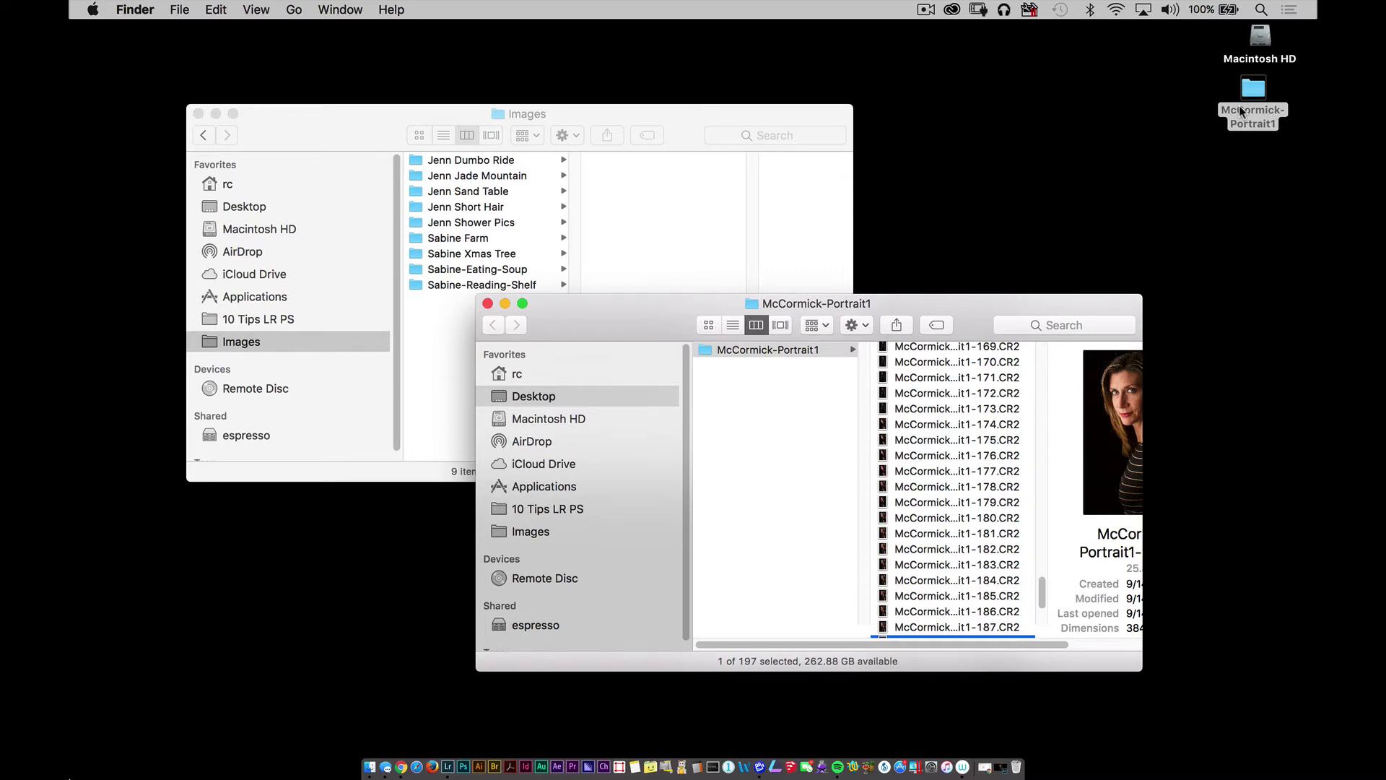
{"action": "left_click_drag", "start_coordinate": [704, 353], "coordinate": [422, 327]}
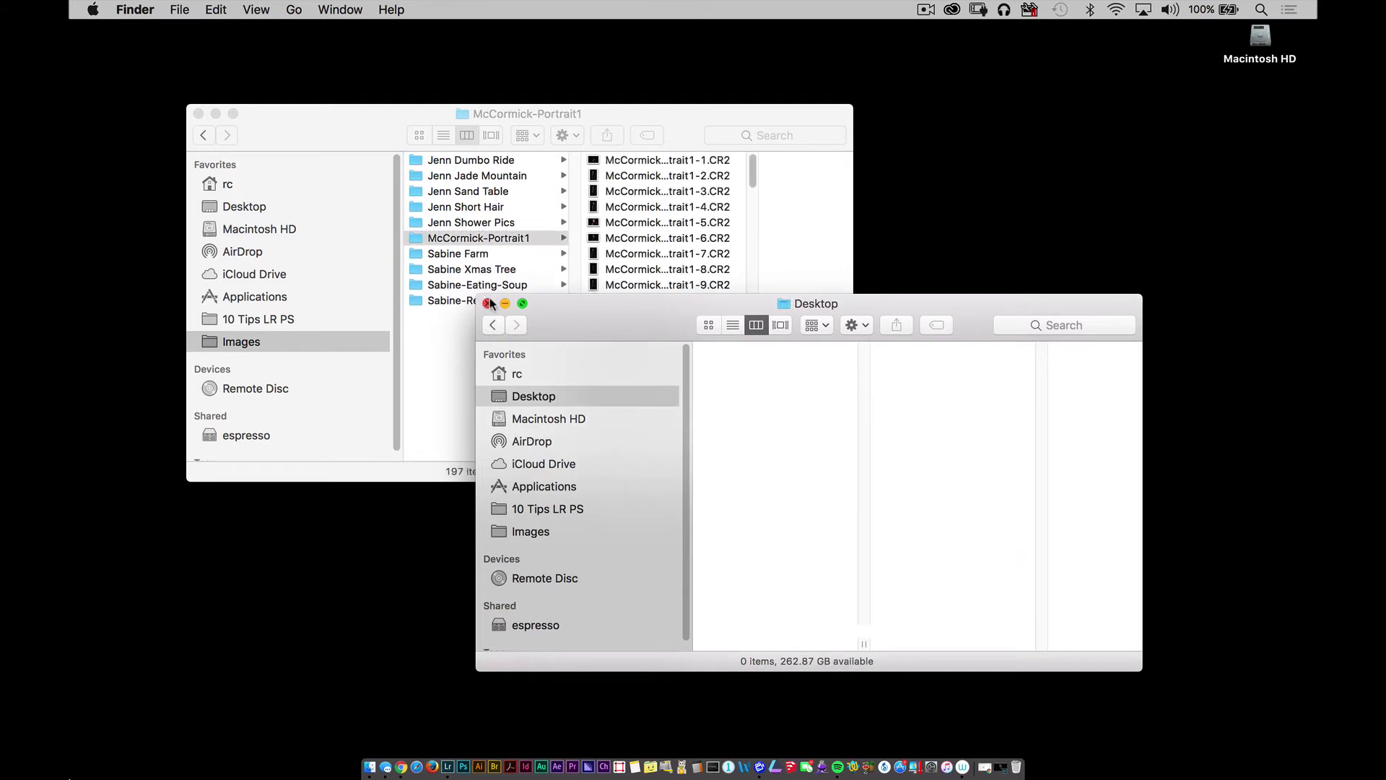
{"action": "left_click", "coordinate": [488, 304]}
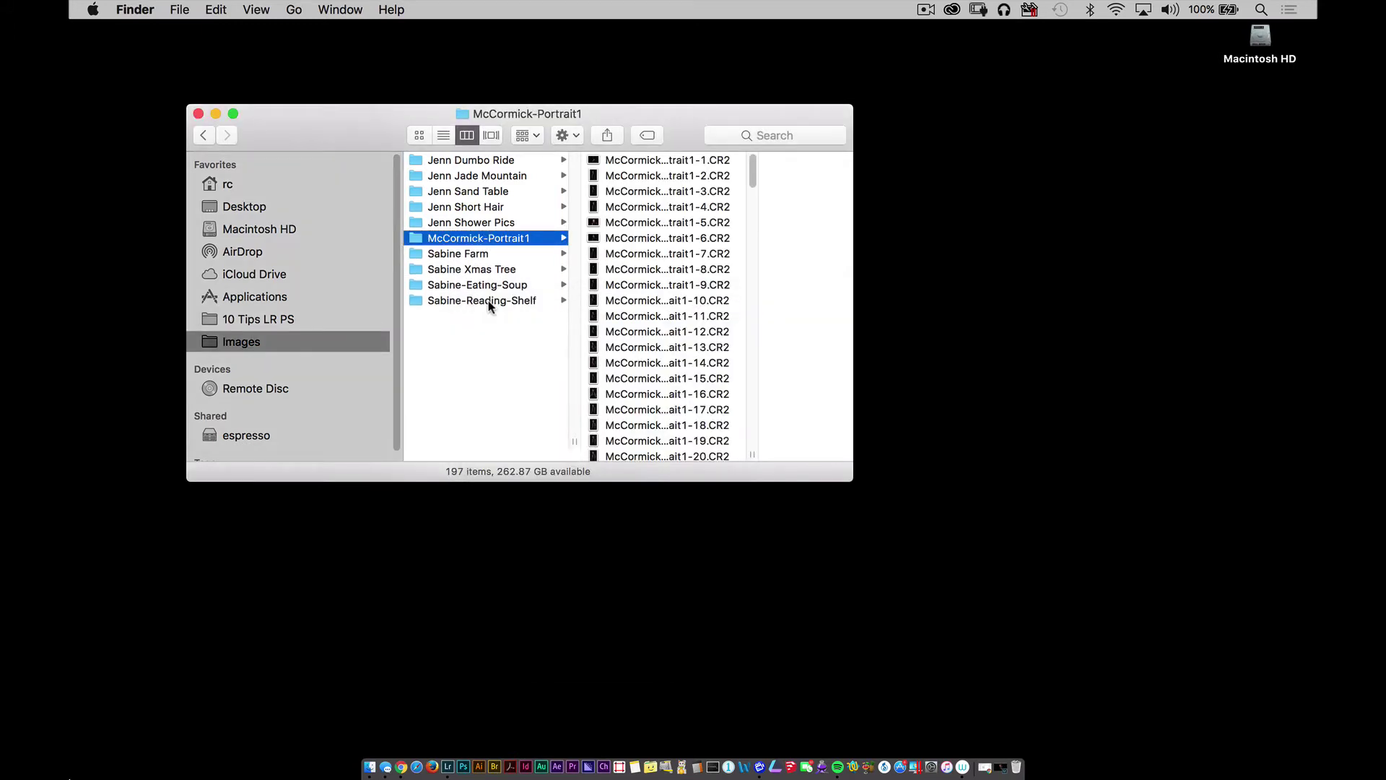
{"action": "key", "text": "XF86AudioLowerVolume"}
{"action": "key", "text": "XF86AudioLowerVolume"}
{"action": "key", "text": "XF86AudioLowerVolume"}
{"action": "left_click", "coordinate": [448, 768]}
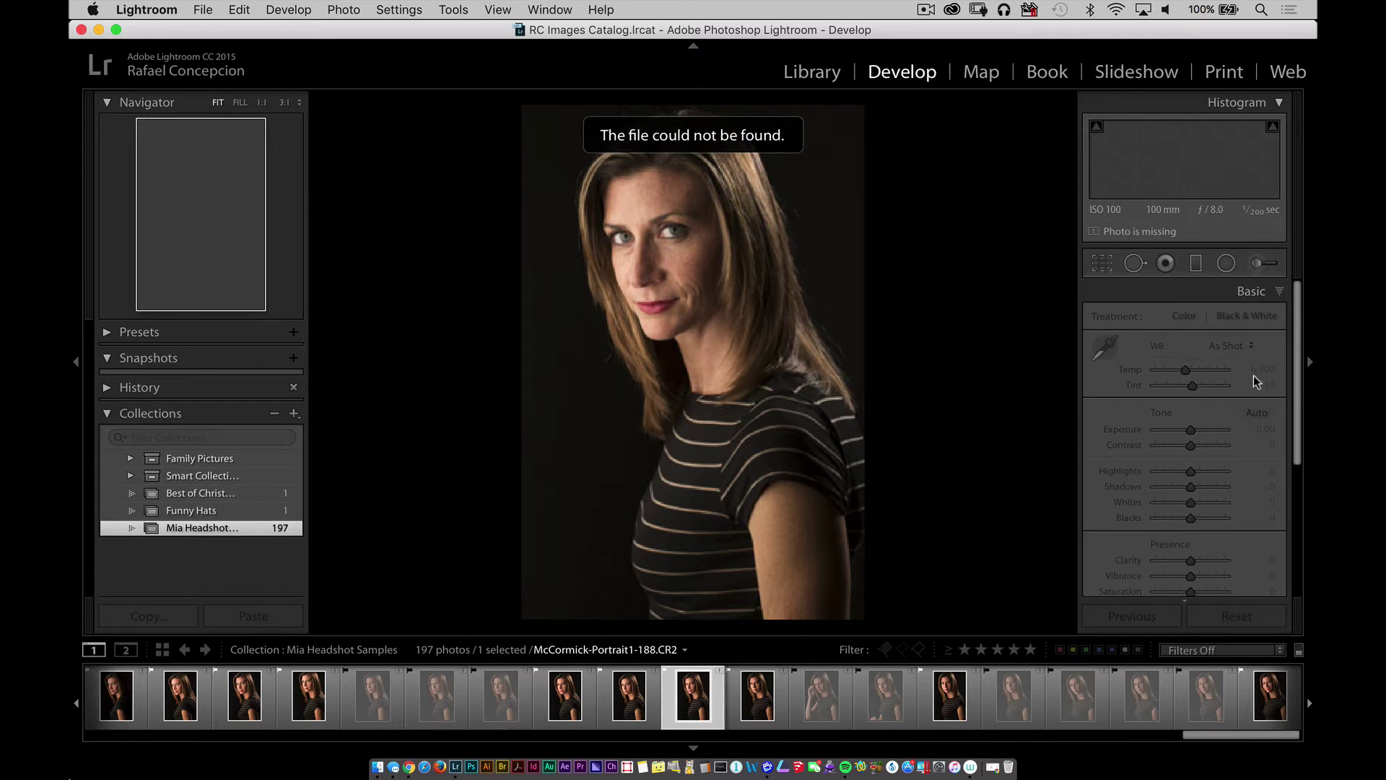
Step through the filmstrip to McCormick-Portrait1-192, now reported as missing.
{"action": "key", "text": "Right"}
{"action": "key", "text": "Right"}
{"action": "key", "text": "Right"}
{"action": "key", "text": "Right"}
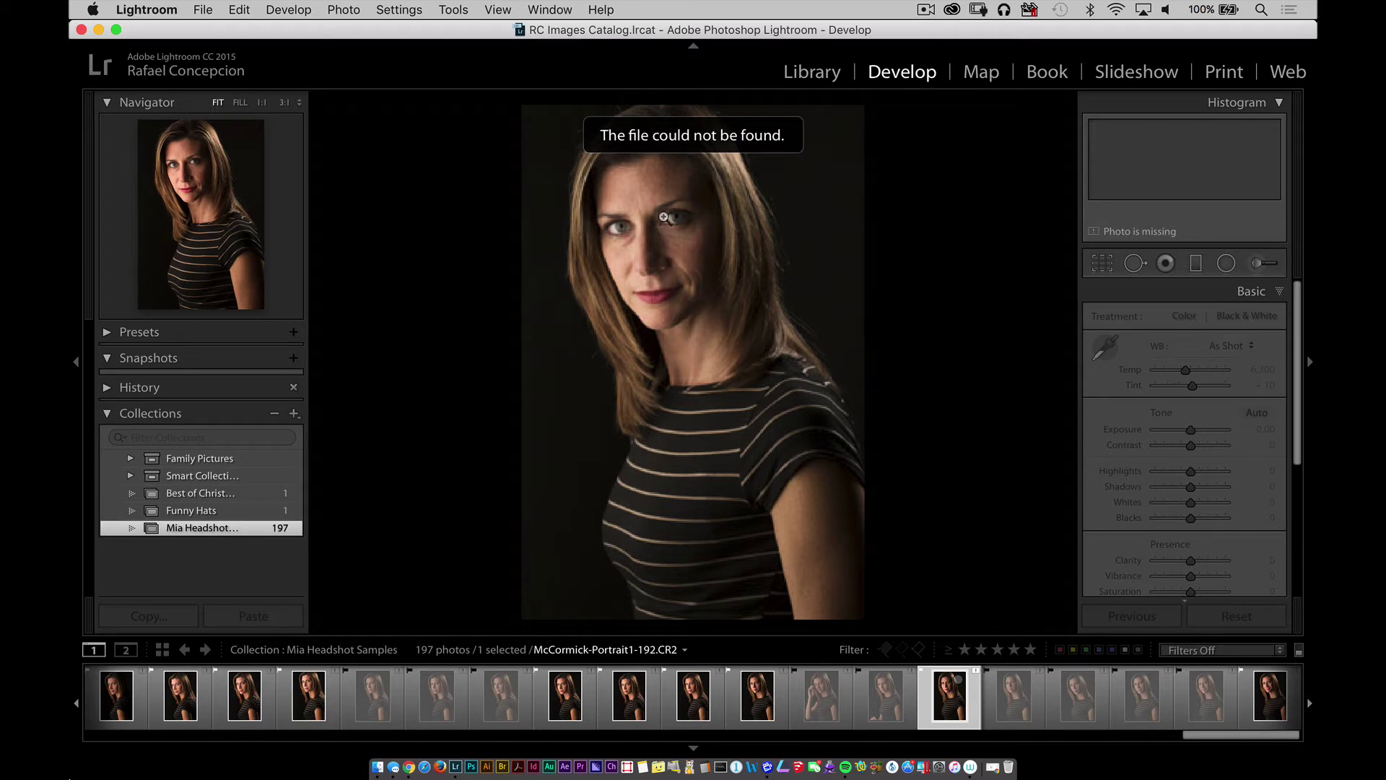
{"action": "right_click", "coordinate": [663, 217]}
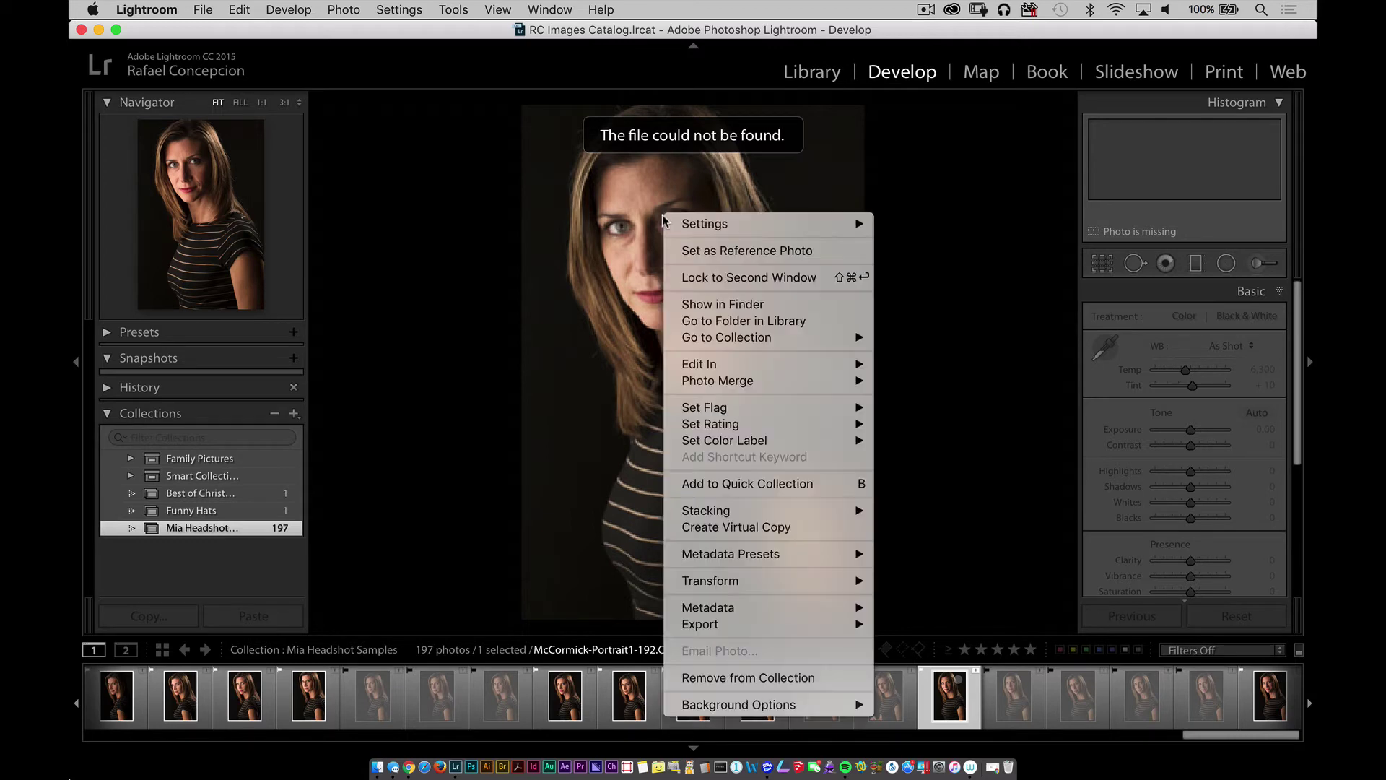
{"action": "left_click", "coordinate": [762, 311]}
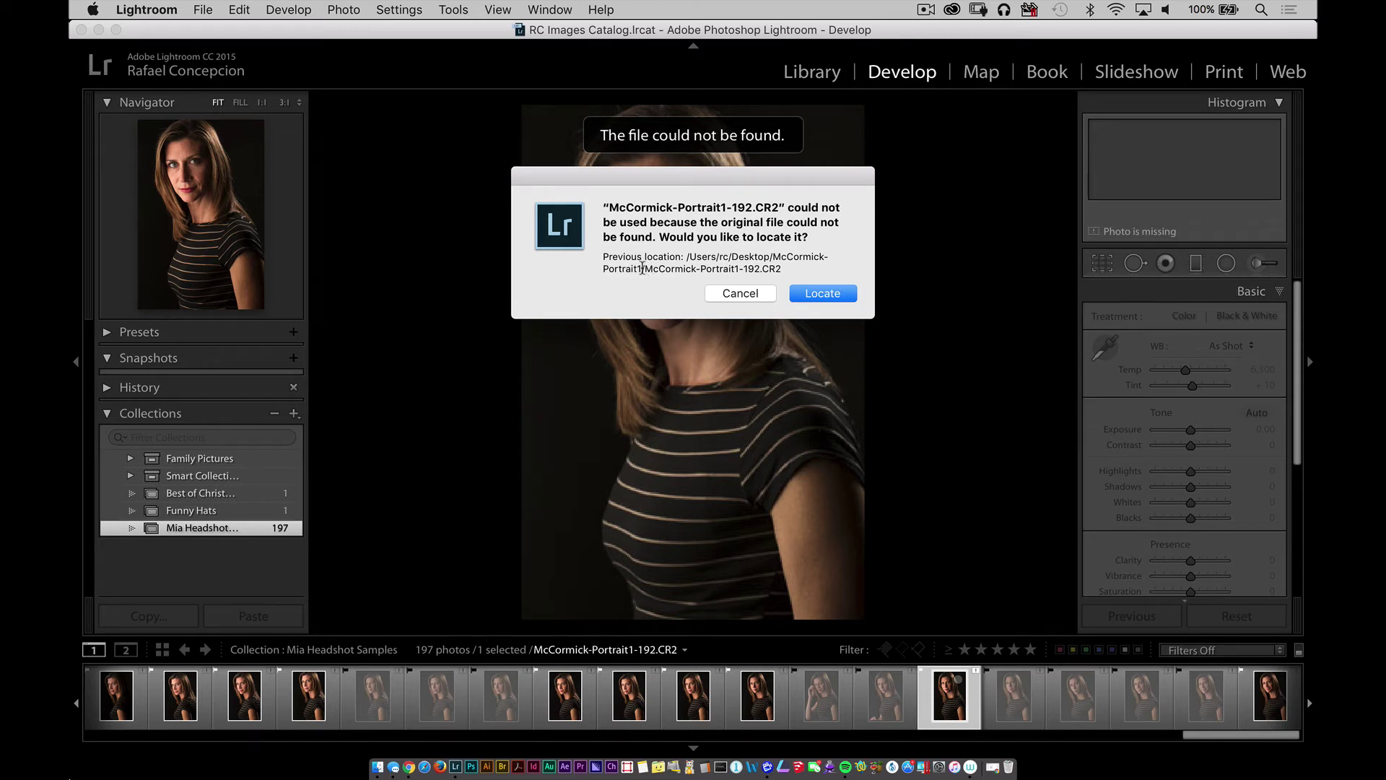
{"action": "left_click_drag", "start_coordinate": [643, 269], "coordinate": [738, 277]}
{"action": "key", "text": "super+c"}
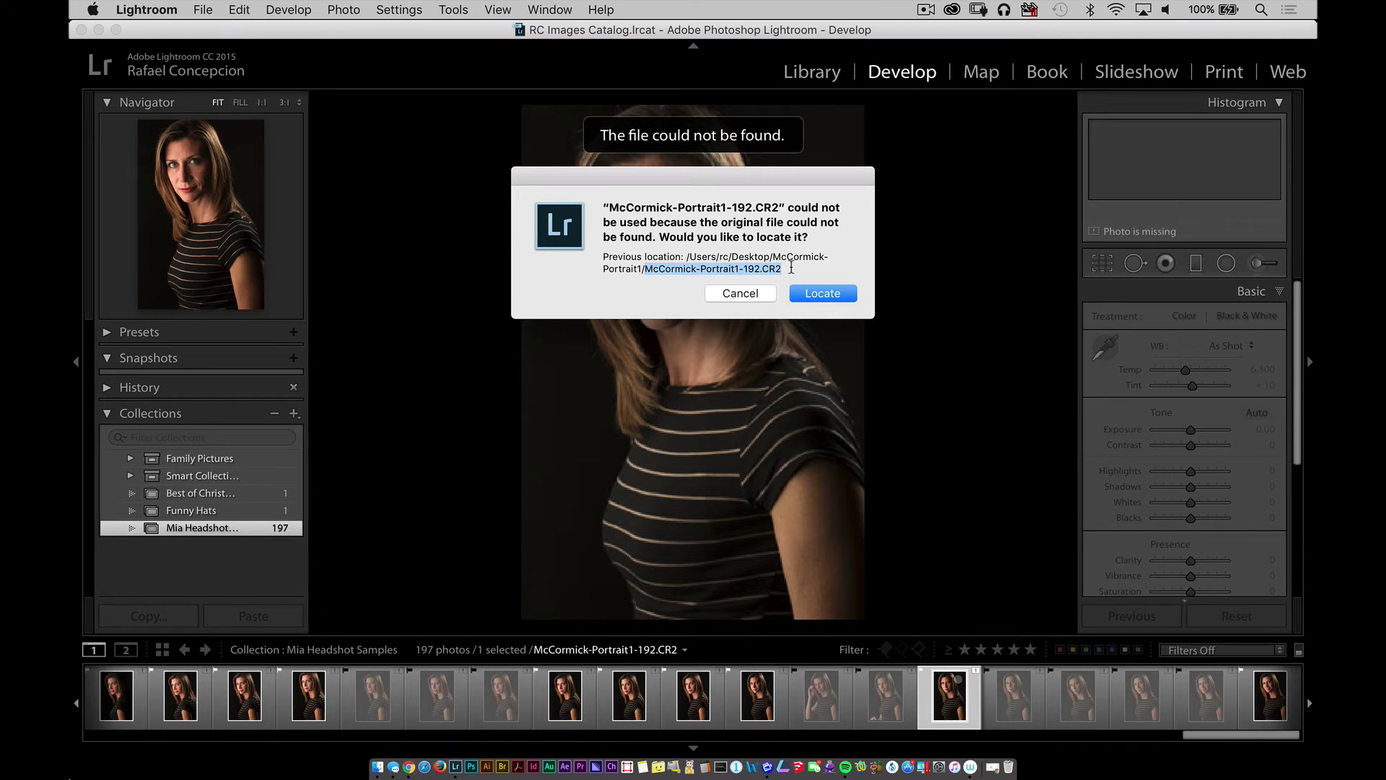
{"action": "left_click", "coordinate": [762, 294]}
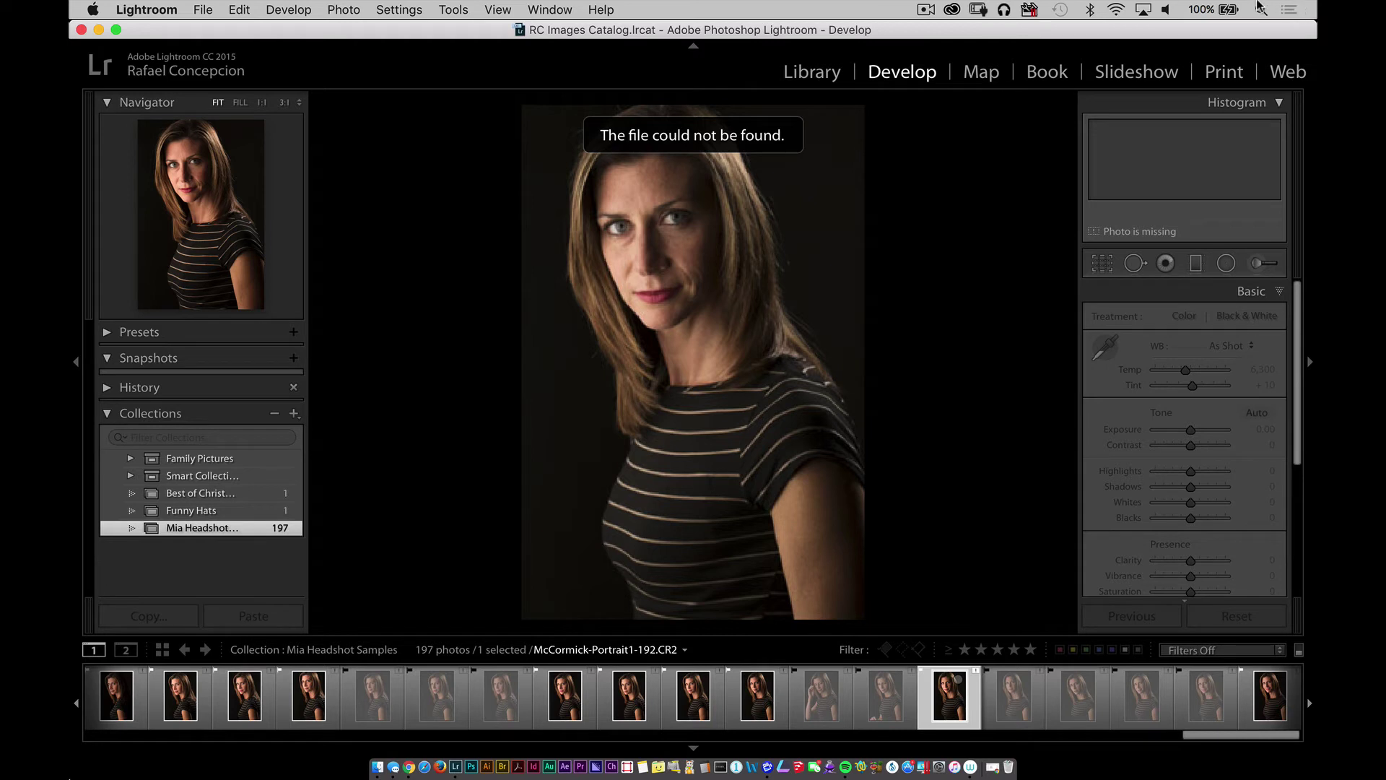
{"action": "left_click", "coordinate": [1261, 8]}
{"action": "key", "text": "super+v"}
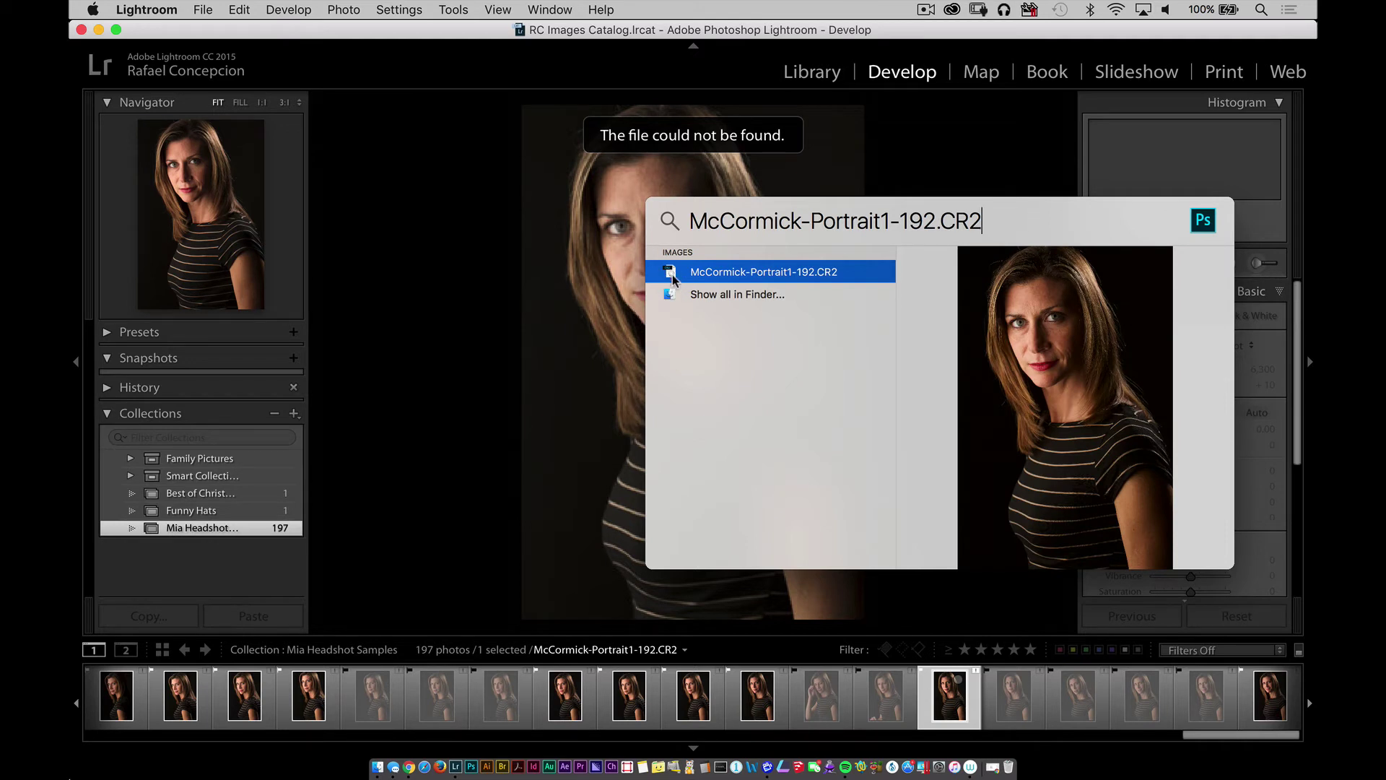
{"action": "key", "text": "super"}
{"action": "left_click", "coordinate": [911, 154]}
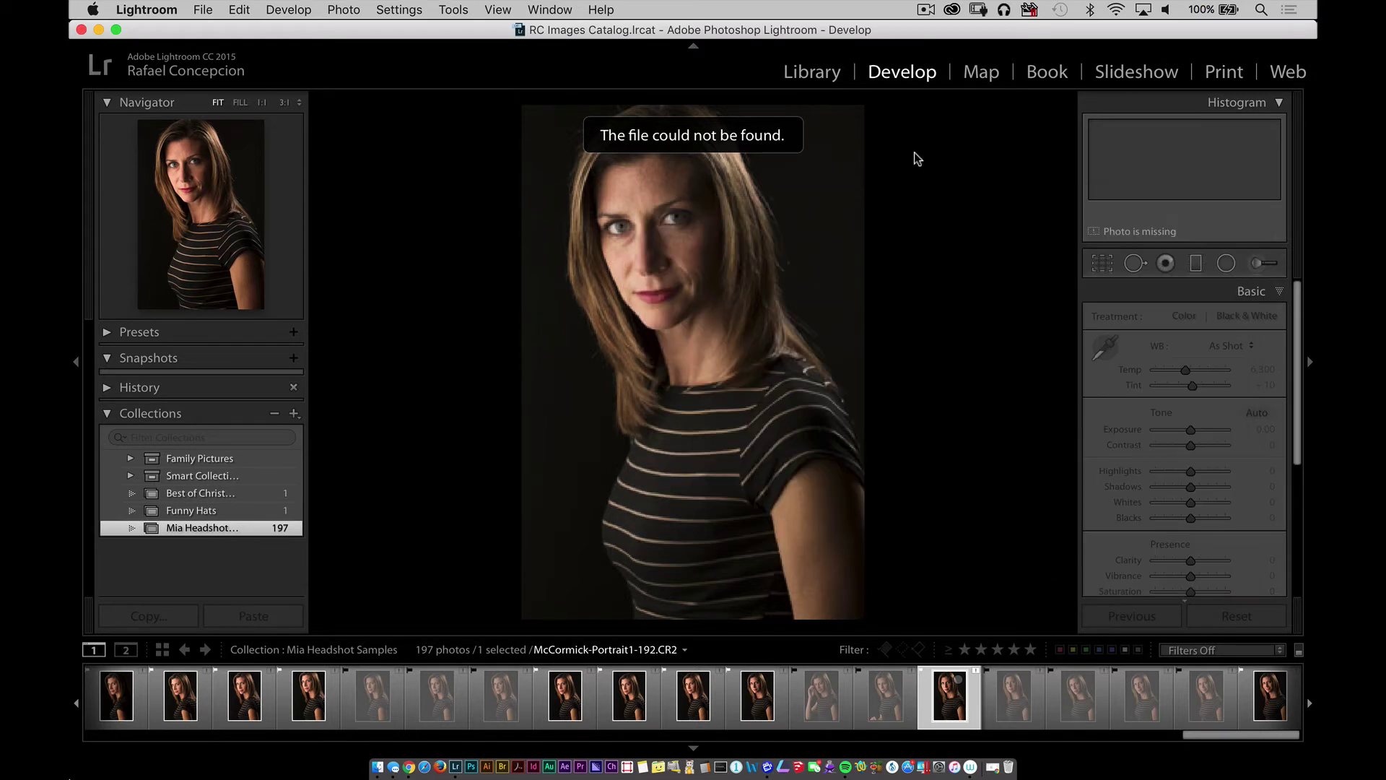
{"action": "right_click", "coordinate": [672, 200]}
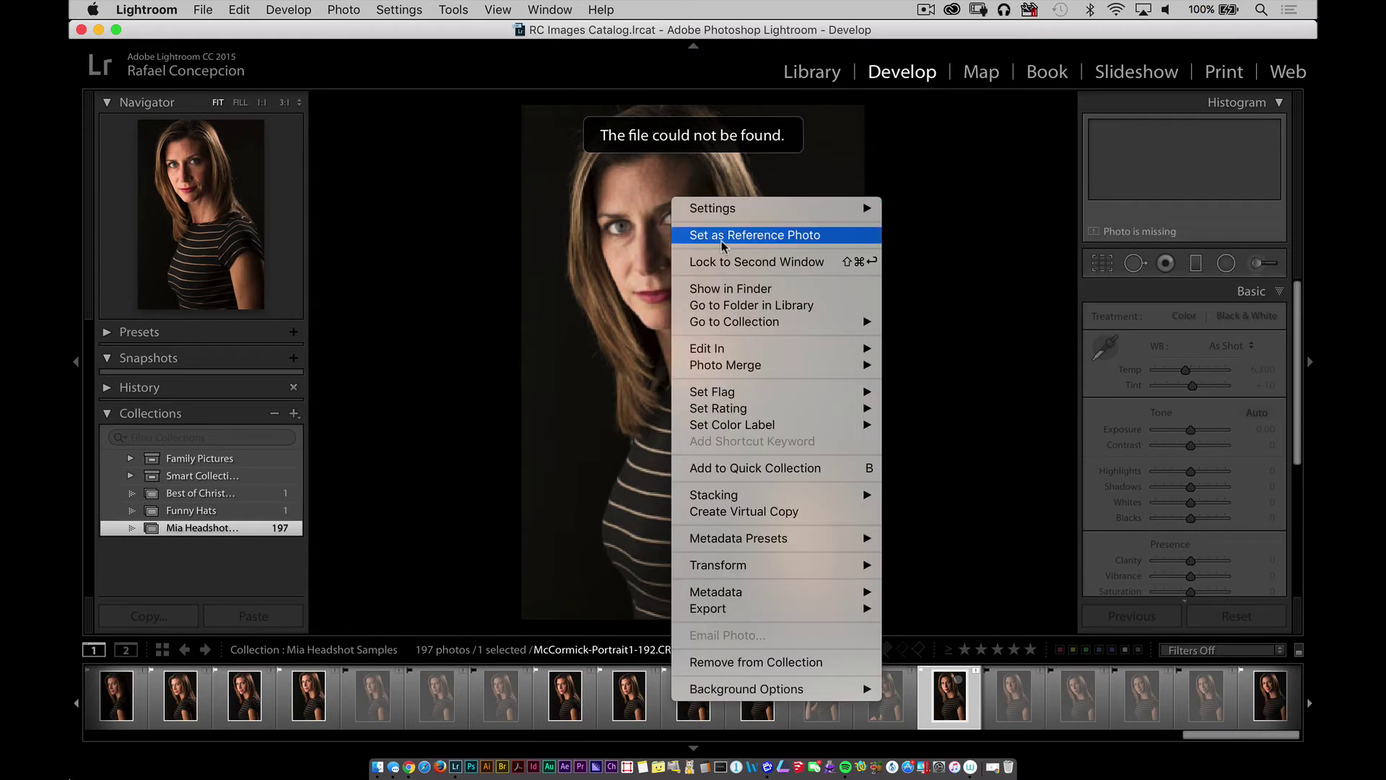
{"action": "left_click", "coordinate": [776, 292]}
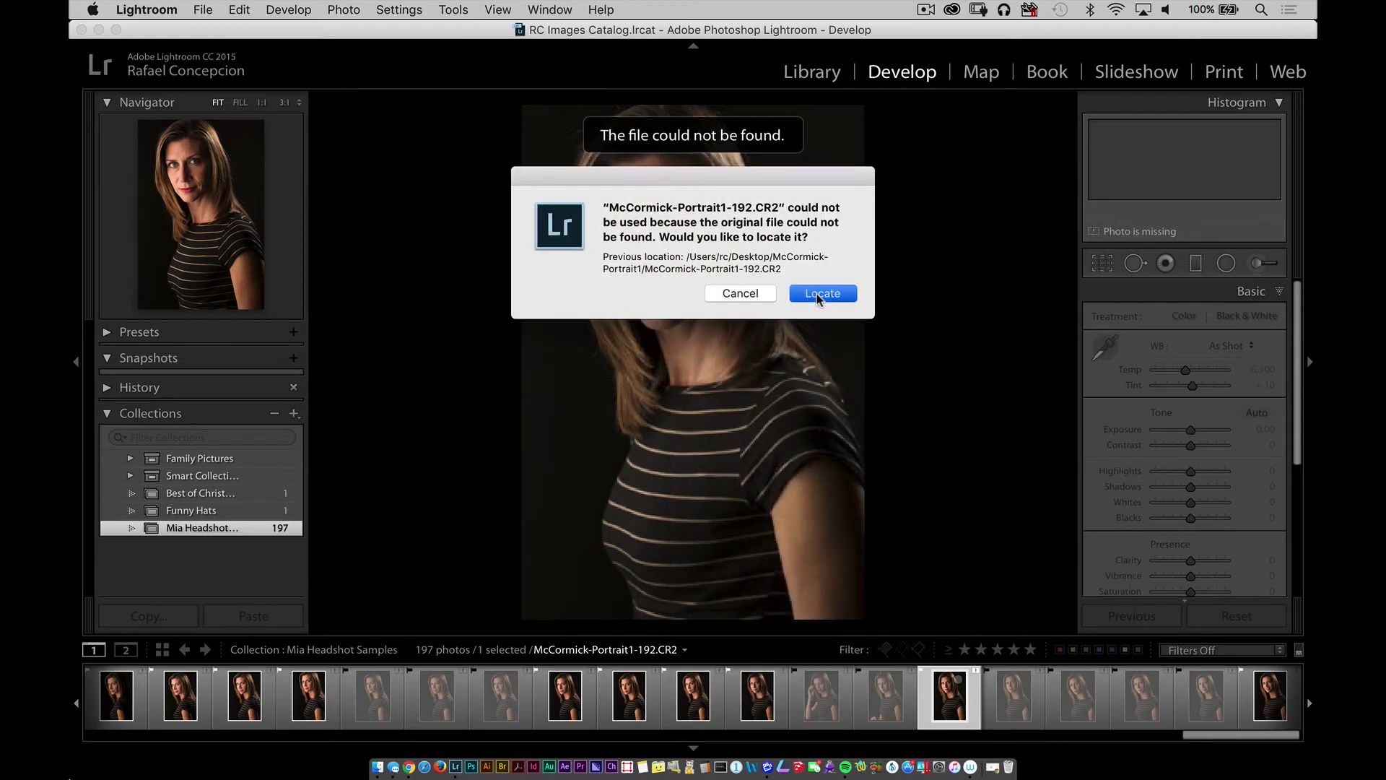
{"action": "left_click", "coordinate": [819, 298]}
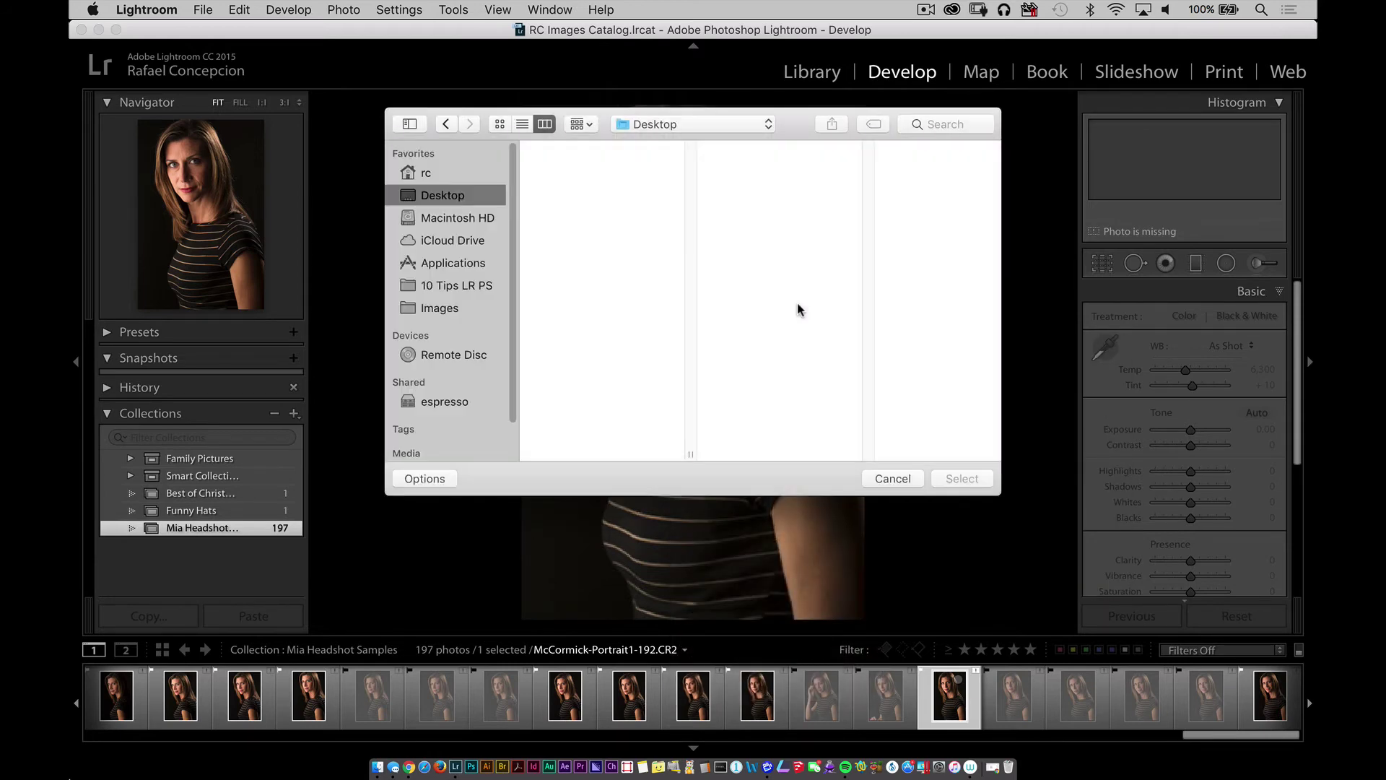
{"action": "left_click", "coordinate": [452, 310]}
{"action": "left_click", "coordinate": [612, 226]}
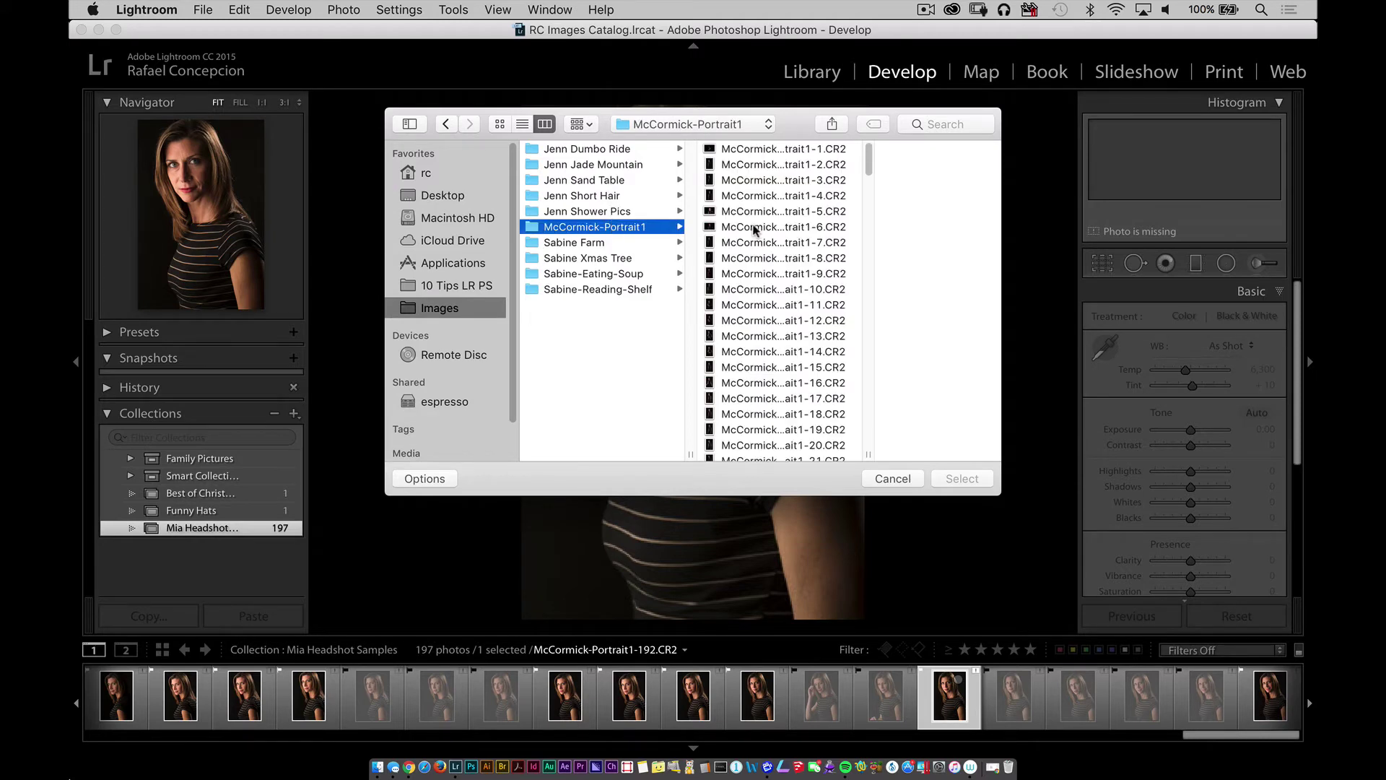
{"action": "scroll", "coordinate": [798, 230], "scroll_direction": "down", "scroll_amount": 15}
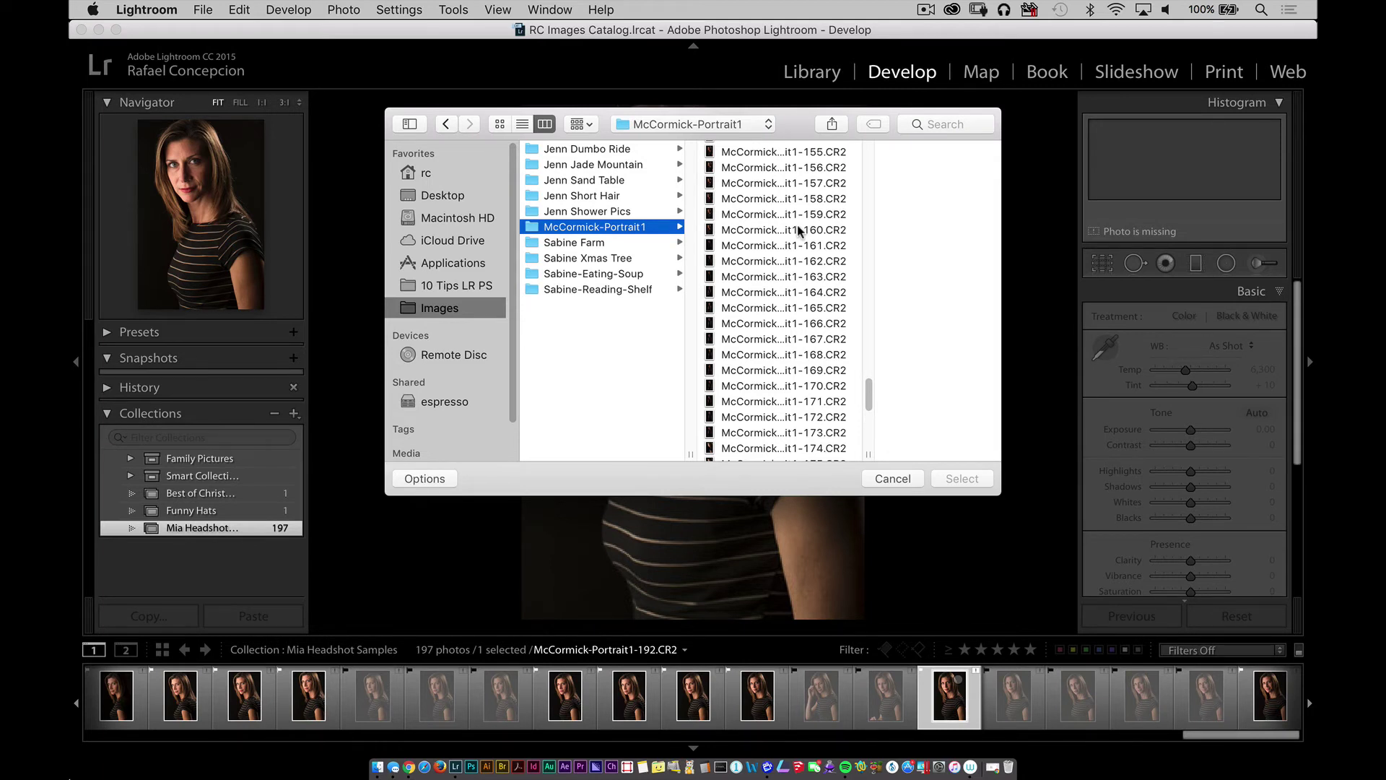
{"action": "left_click", "coordinate": [880, 481]}
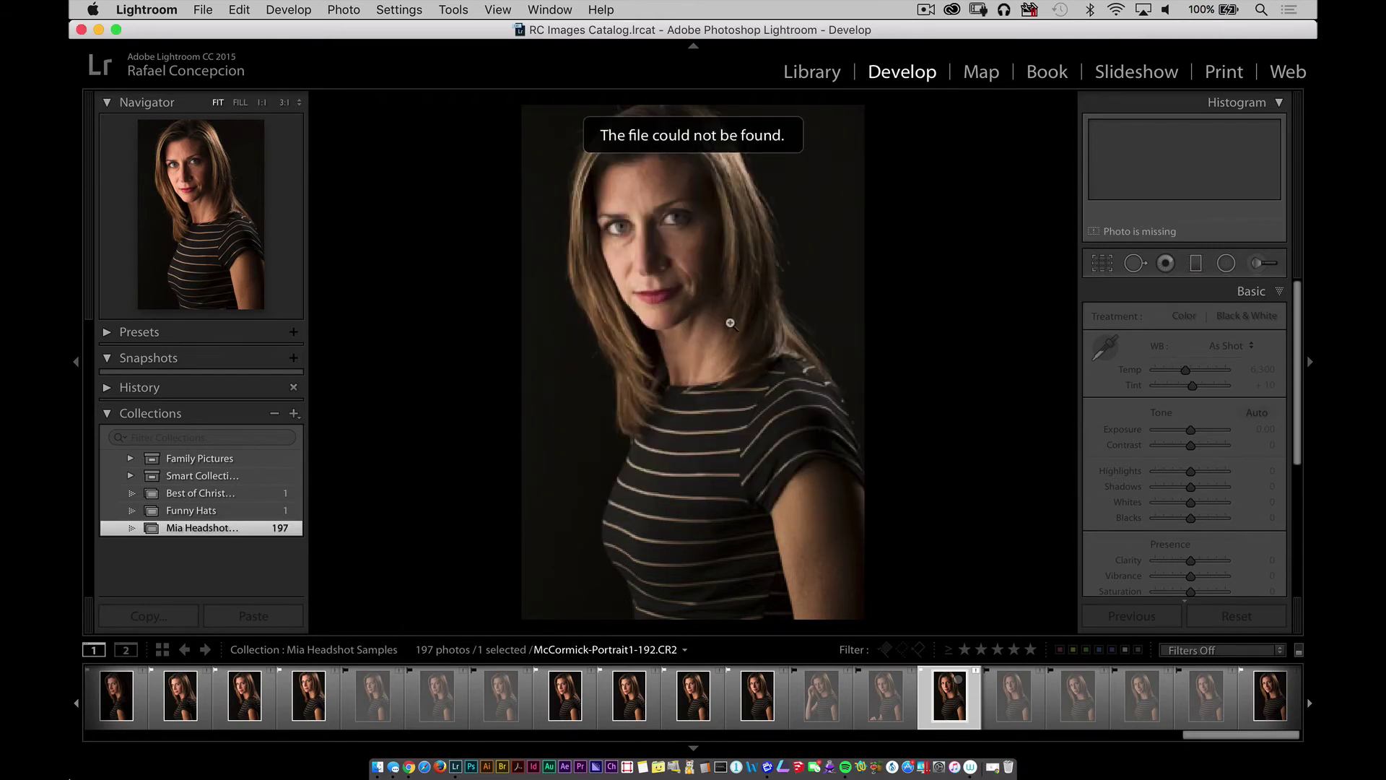
Locate the photo's folder in Library and use Find Missing Folder to choose Images > McCormick-Portrait1.
{"action": "right_click", "coordinate": [689, 231]}
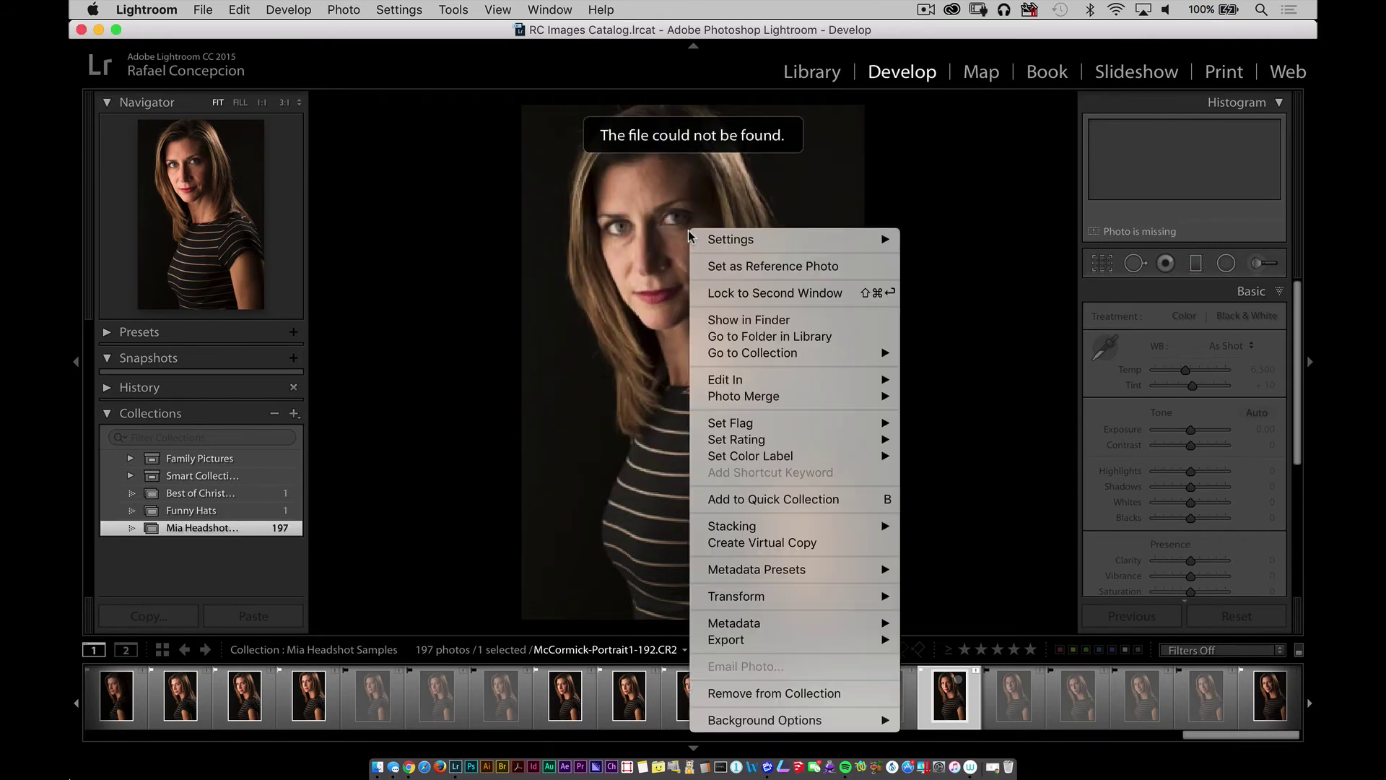
{"action": "left_click", "coordinate": [780, 340]}
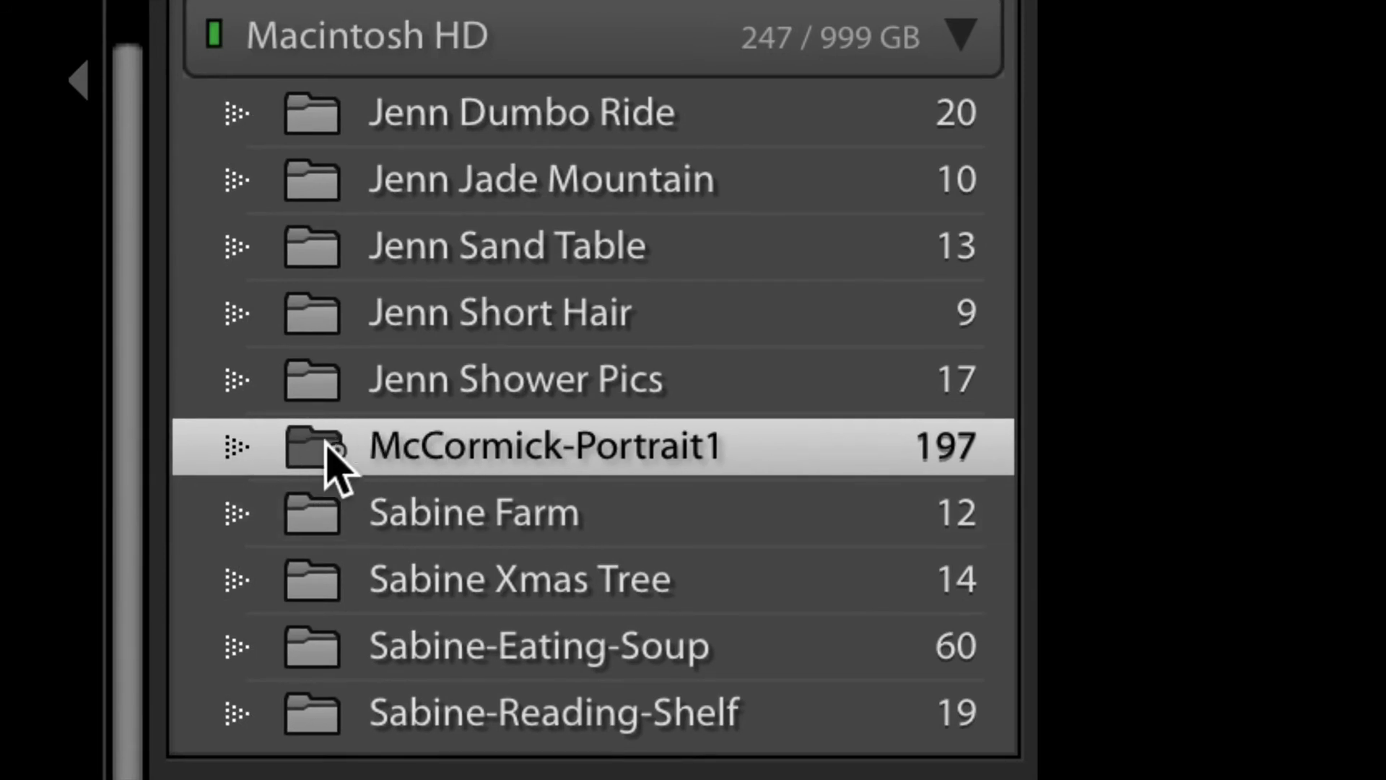
{"action": "right_click", "coordinate": [517, 445]}
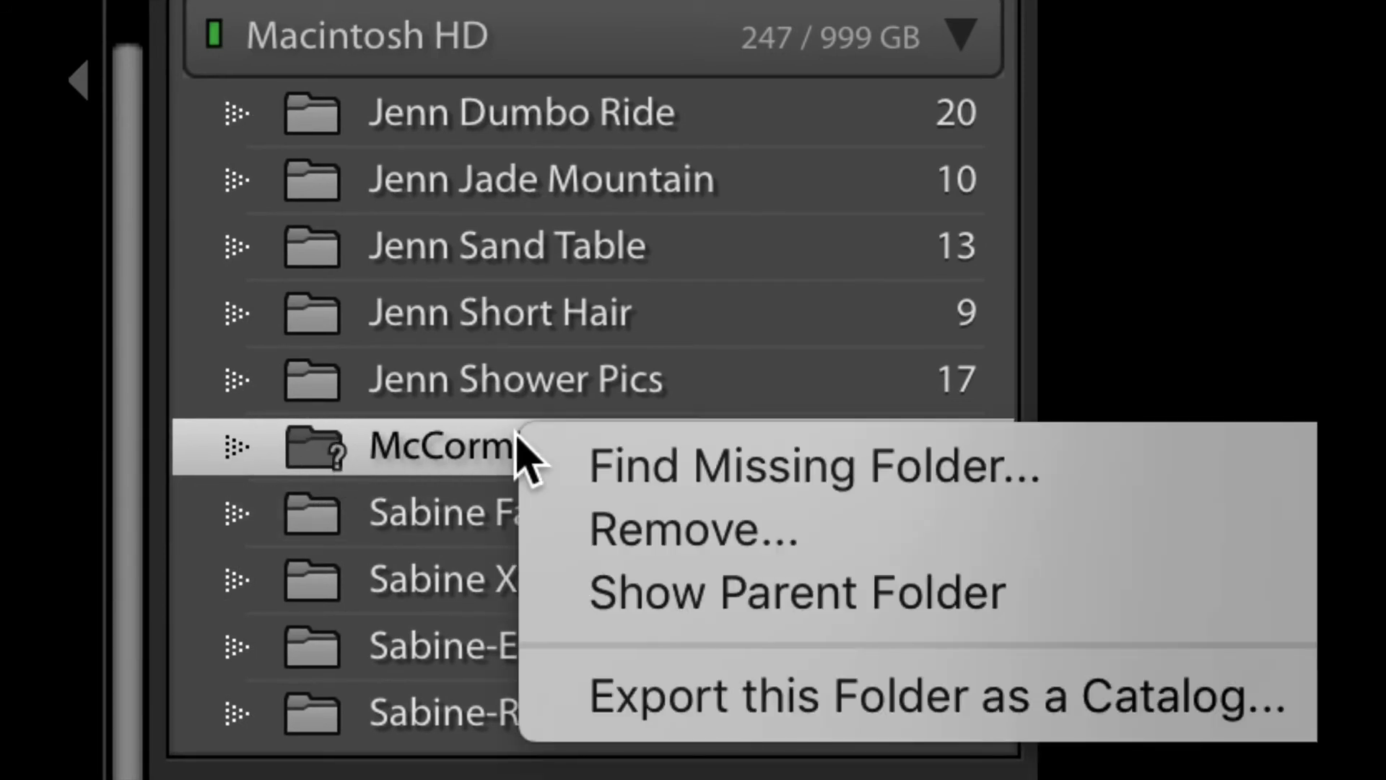
{"action": "left_click", "coordinate": [1074, 478]}
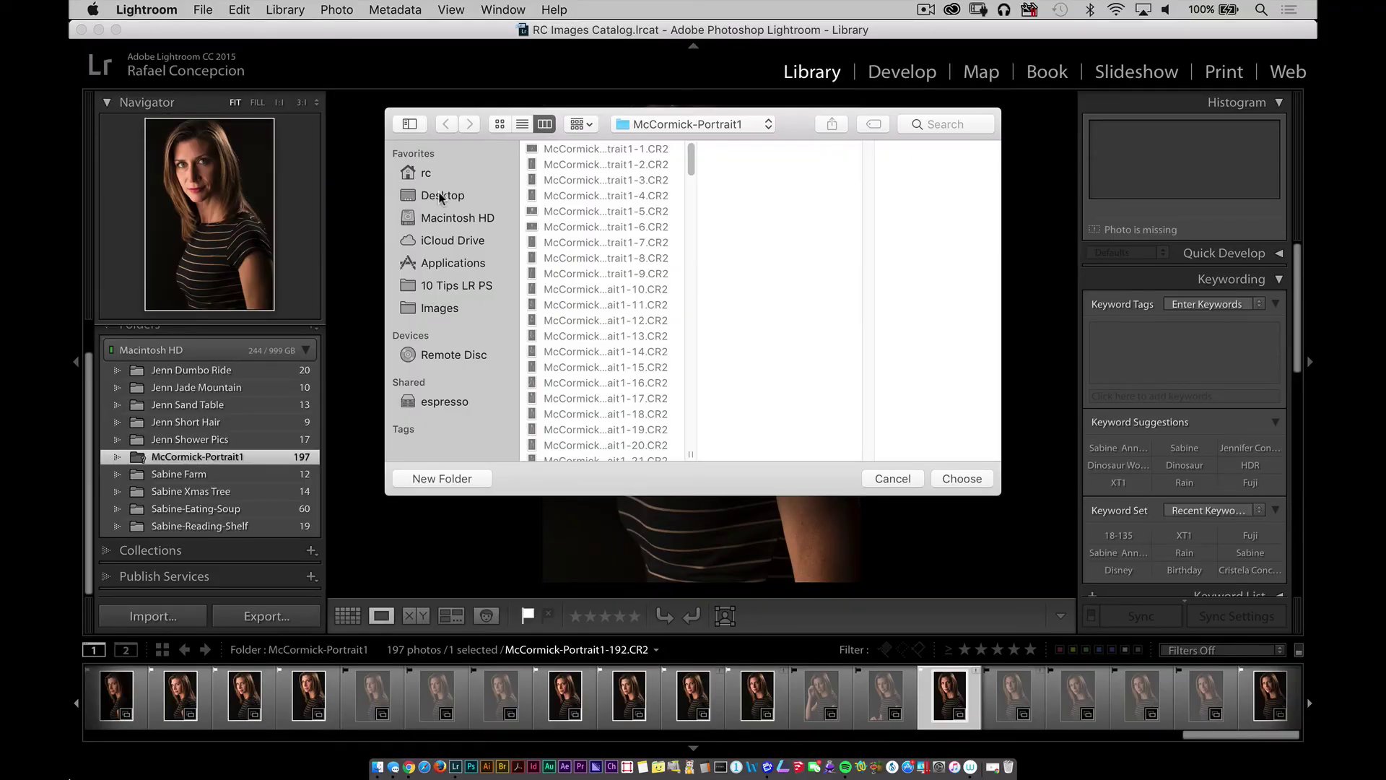
{"action": "left_click", "coordinate": [433, 309]}
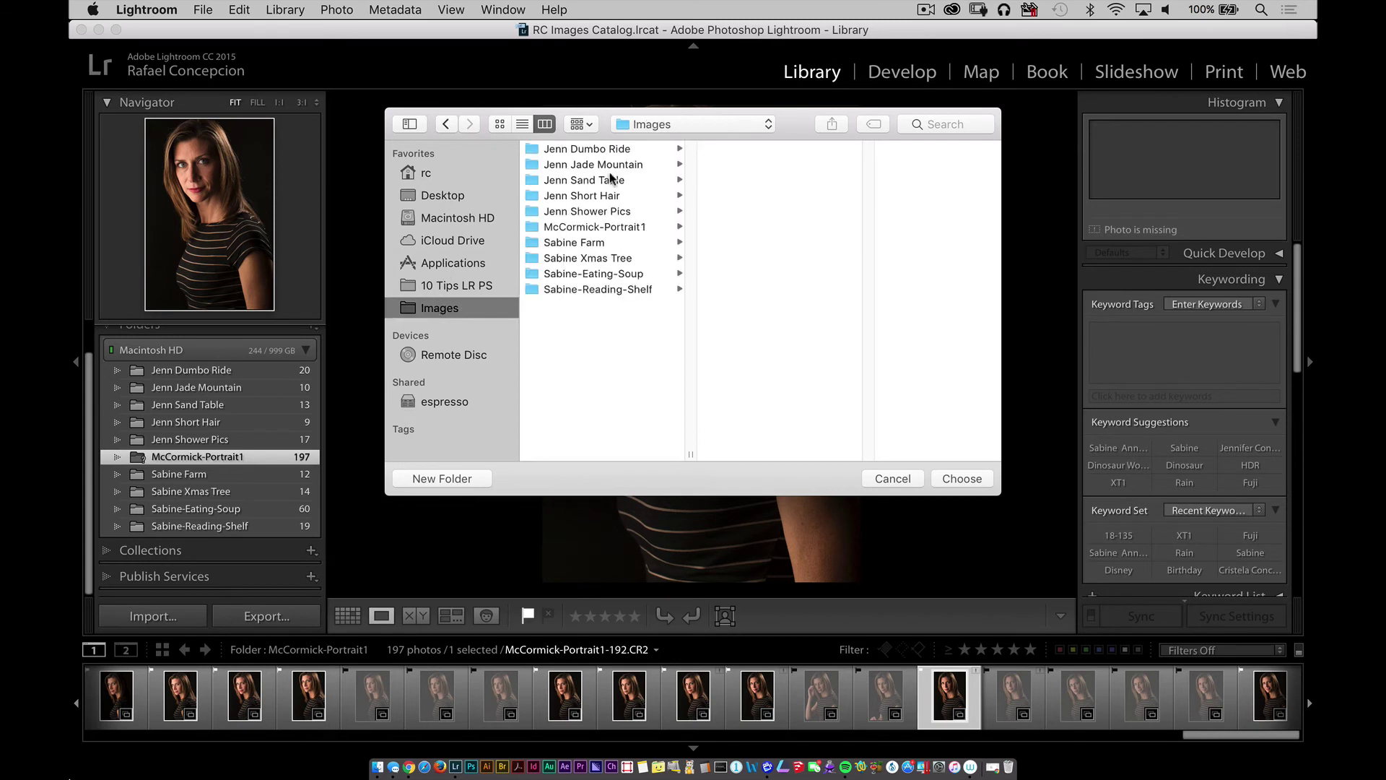
{"action": "left_click", "coordinate": [616, 229]}
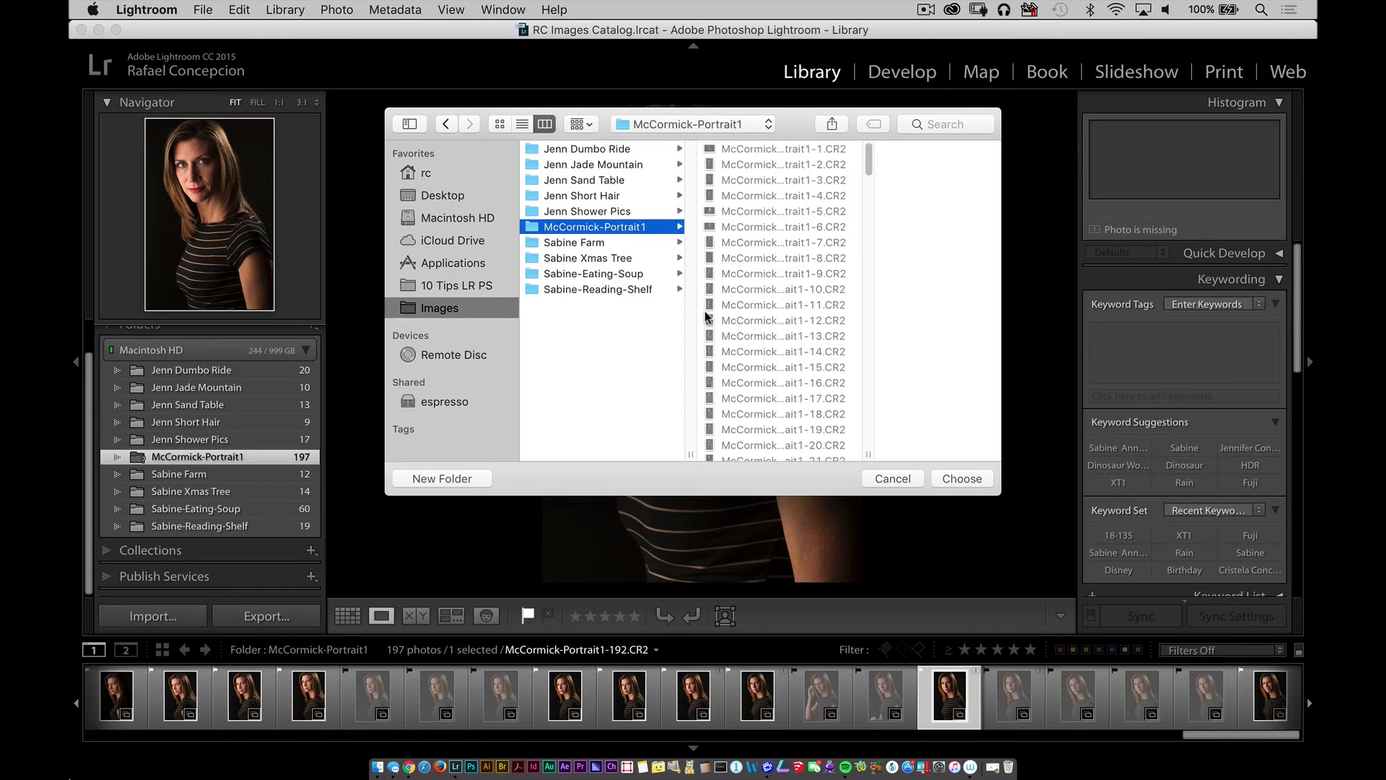
{"action": "left_click", "coordinate": [961, 476]}
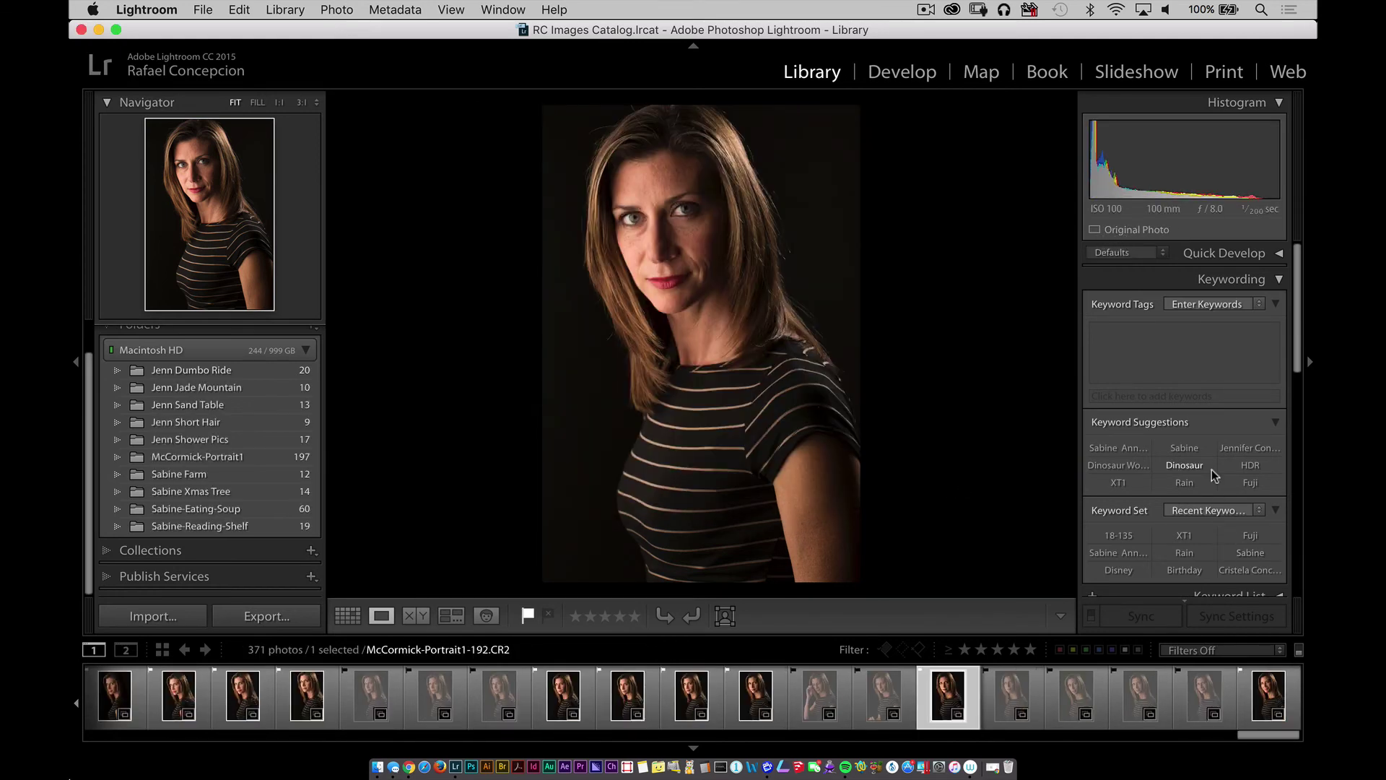
Switch to Develop with D to view the relinked McCormick-Portrait1-192 and its histogram.
{"action": "key", "text": "d"}
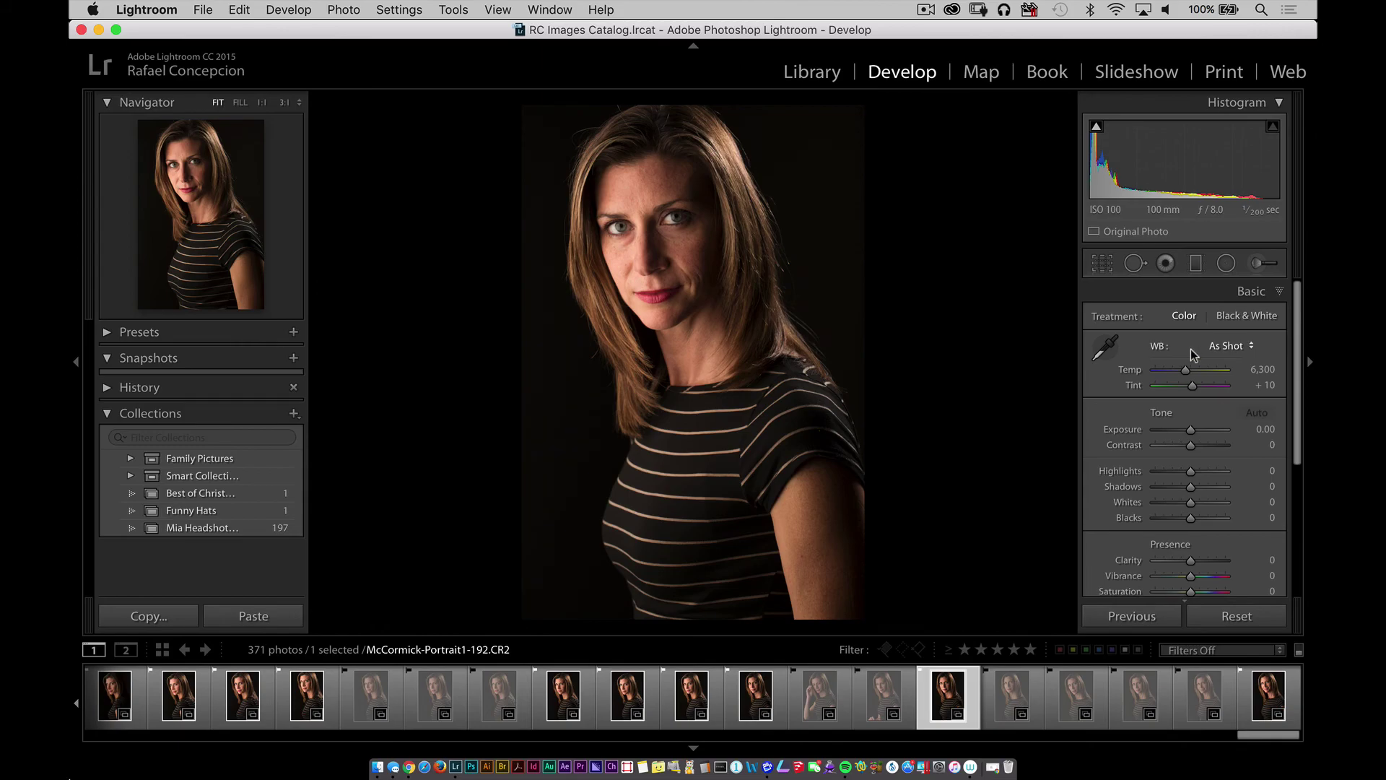